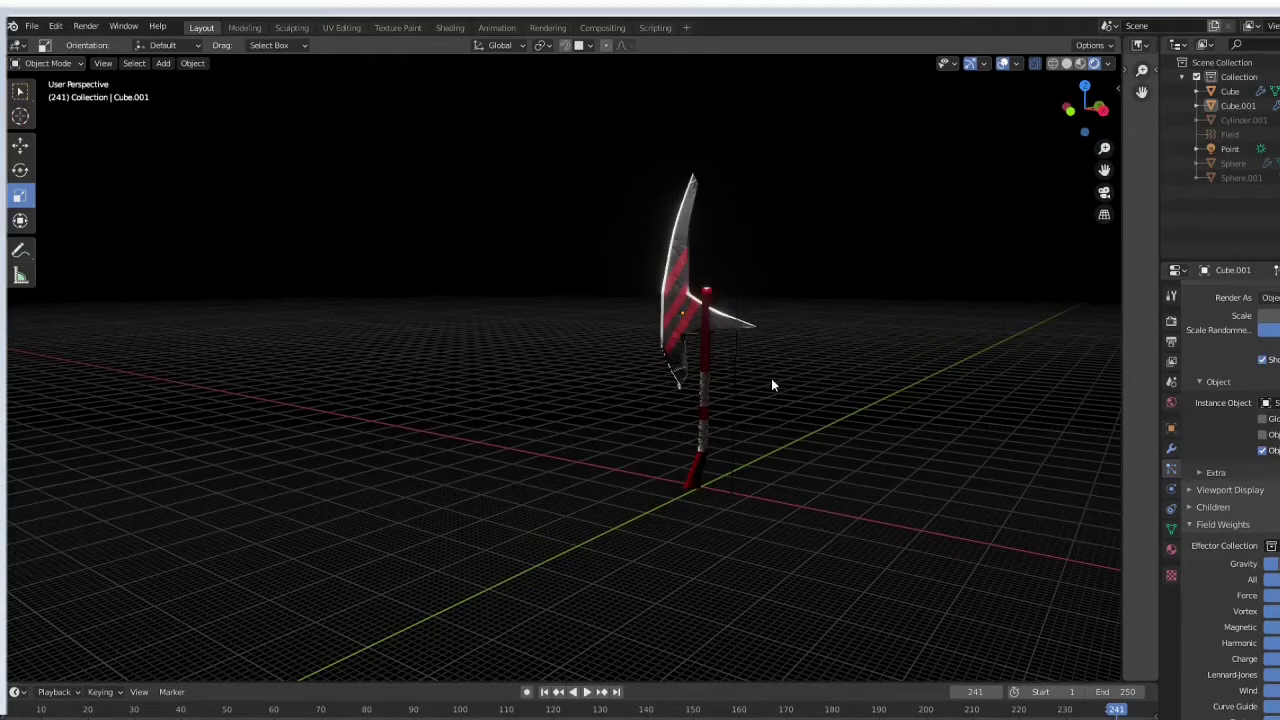
# Orbit around the axe and play the animation of red lightning-bolt particles.
pyautogui.moveTo(774, 441); pyautogui.dragTo(6, 452, button='middle')
pyautogui.moveTo(485, 474); pyautogui.dragTo(777, 491, button='middle')
pyautogui.click(587, 692)
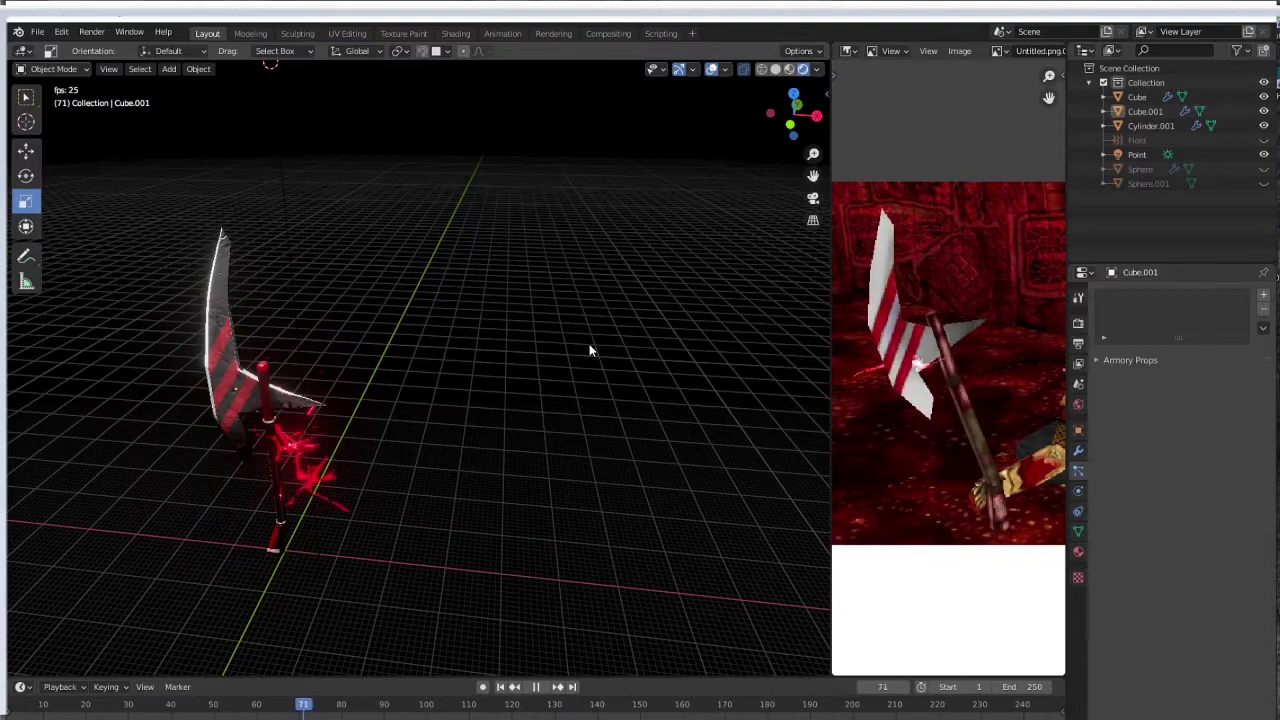
# Add a UV sphere, move it to the middle of the scene, and pick the interaction mode.
pyautogui.click(169, 69)
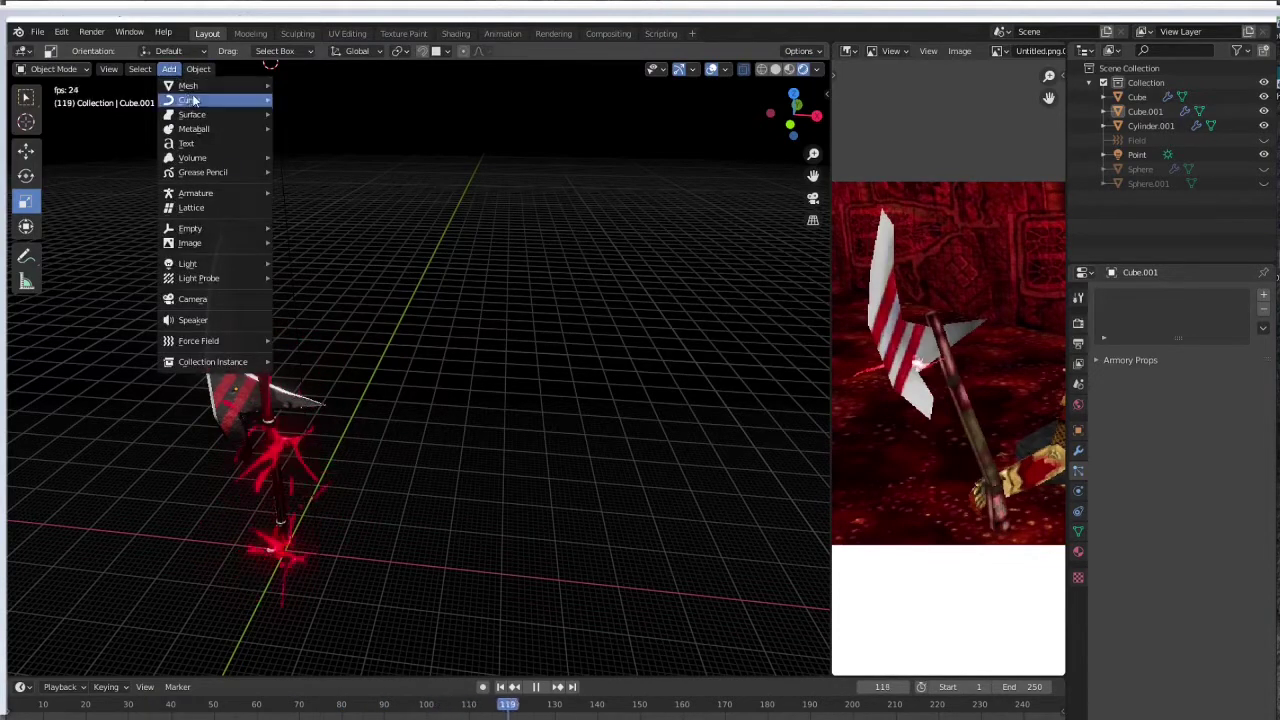
pyautogui.moveTo(190, 87)
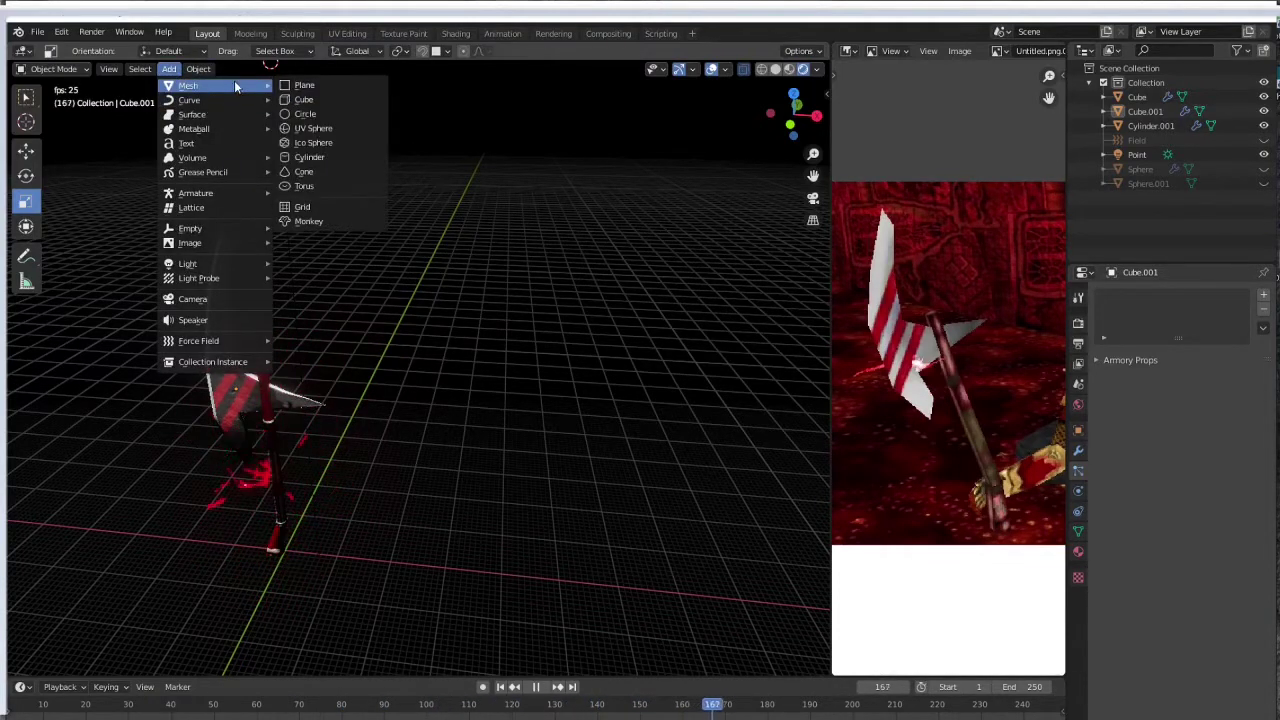
pyautogui.click(326, 128)
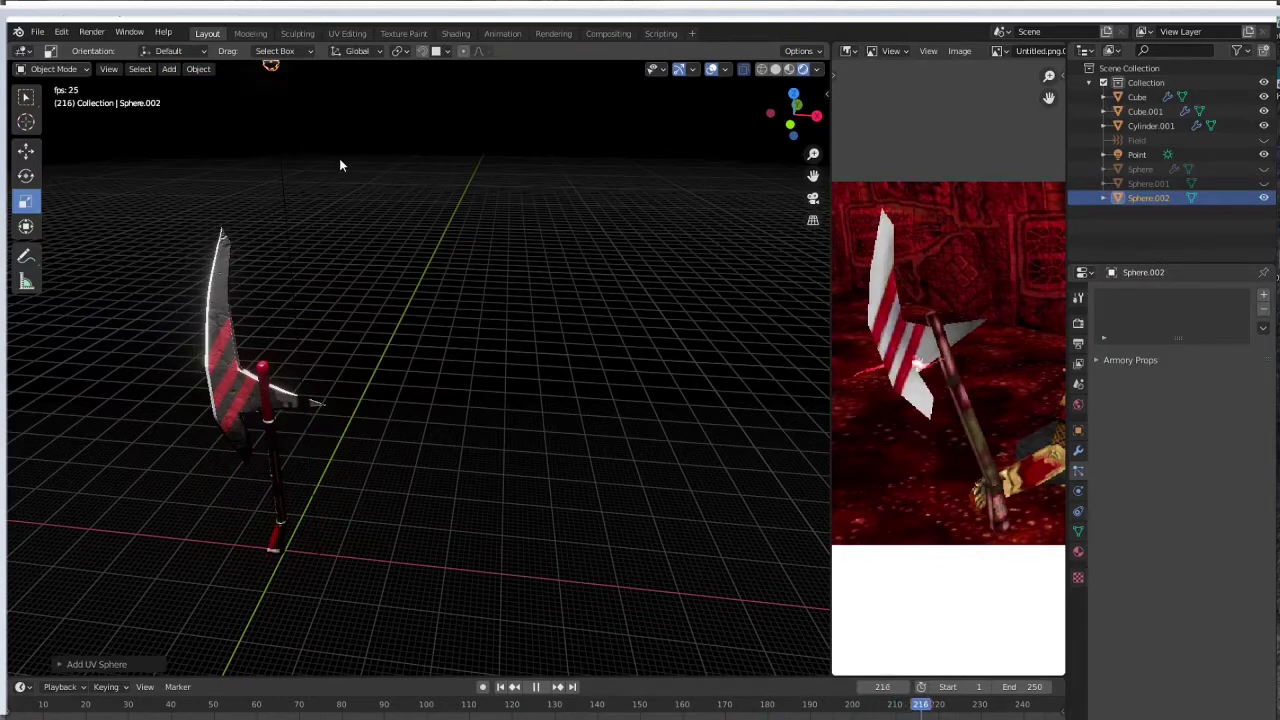
pyautogui.press('g')
pyautogui.click(526, 427)
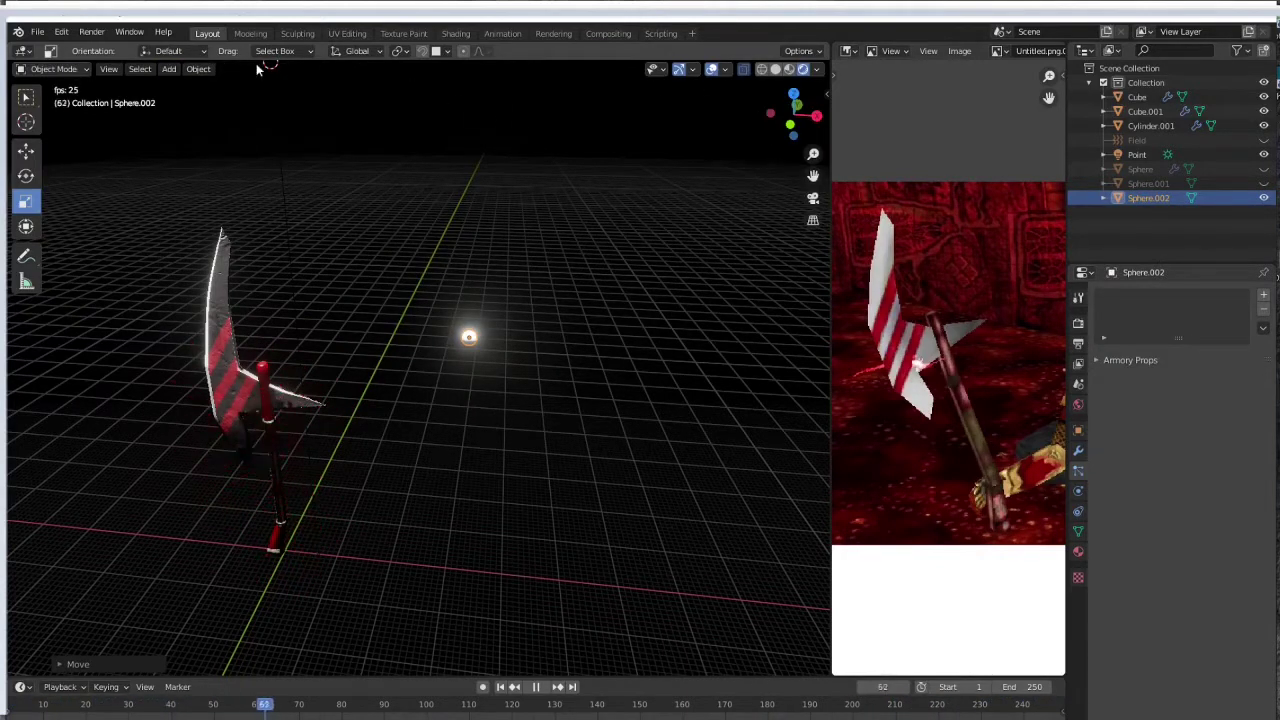
pyautogui.click(53, 68)
# In Sculpt Mode with Solid shading and Dyntopo on, pull a long tendril from the sphere.
pyautogui.click(52, 115)
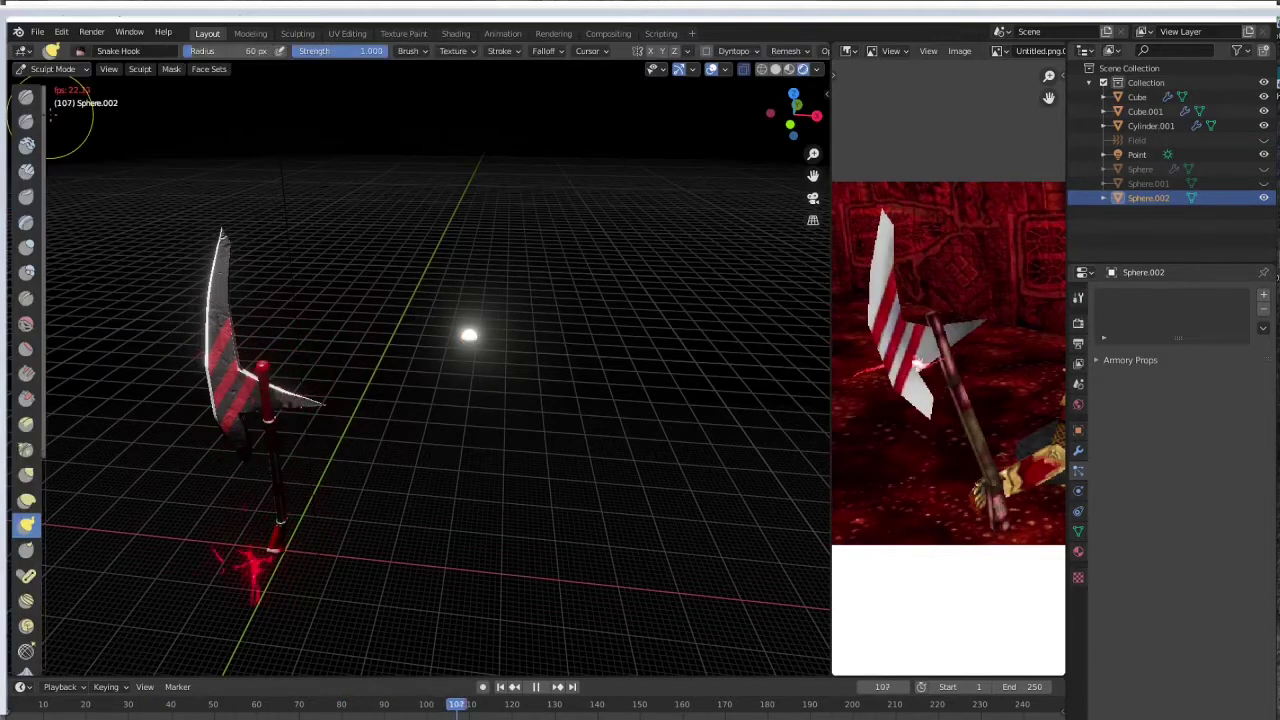
pyautogui.click(775, 69)
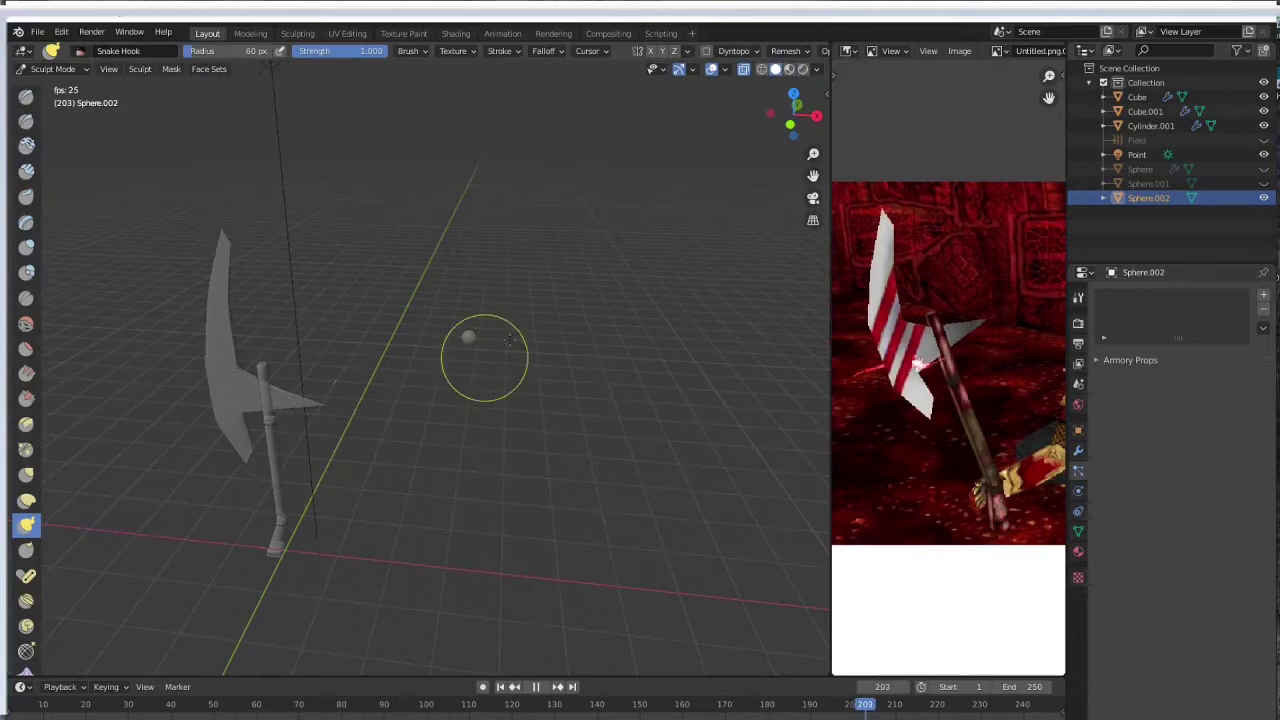
pyautogui.click(706, 50)
pyautogui.click(651, 95)
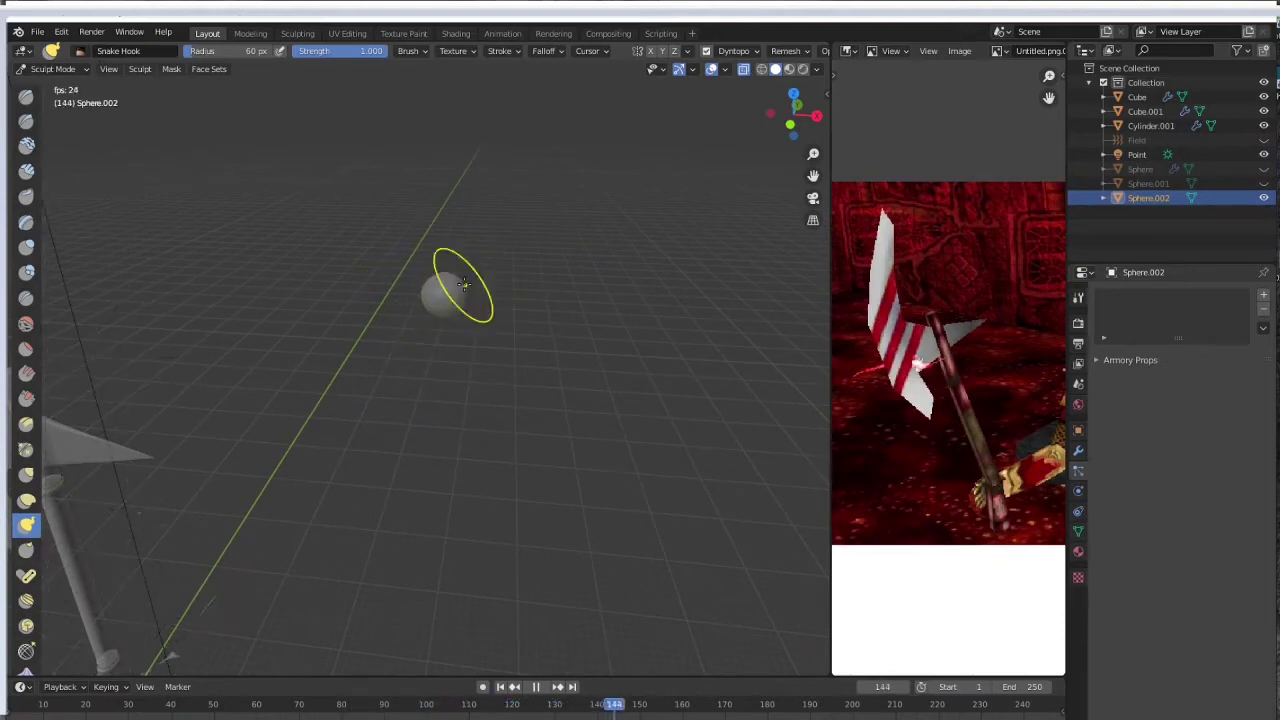
pyautogui.moveTo(463, 284)
pyautogui.mouseDown()
pyautogui.moveTo(520, 255)
pyautogui.moveTo(512, 236)
pyautogui.moveTo(556, 200)
pyautogui.mouseUp()
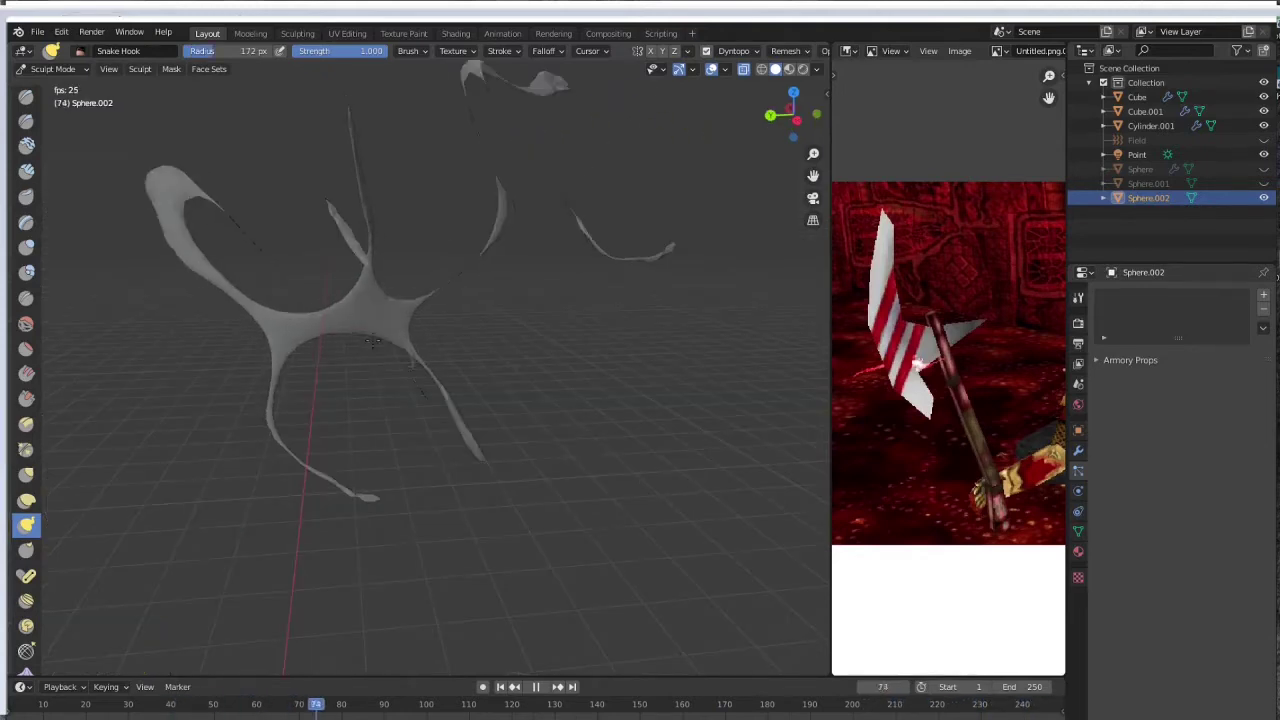
pyautogui.moveTo(549, 317); pyautogui.dragTo(568, 337, button='middle')
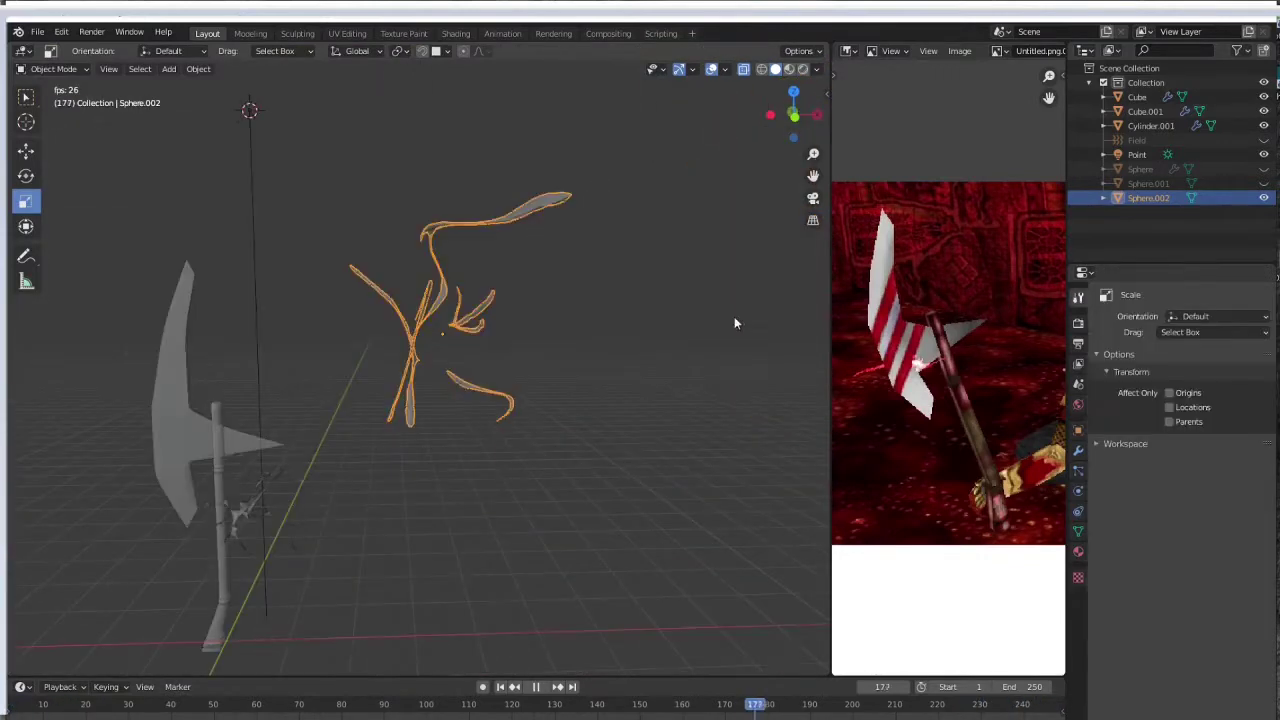
# Show Render Properties and keep Eevee as the render engine.
pyautogui.click(1078, 323)
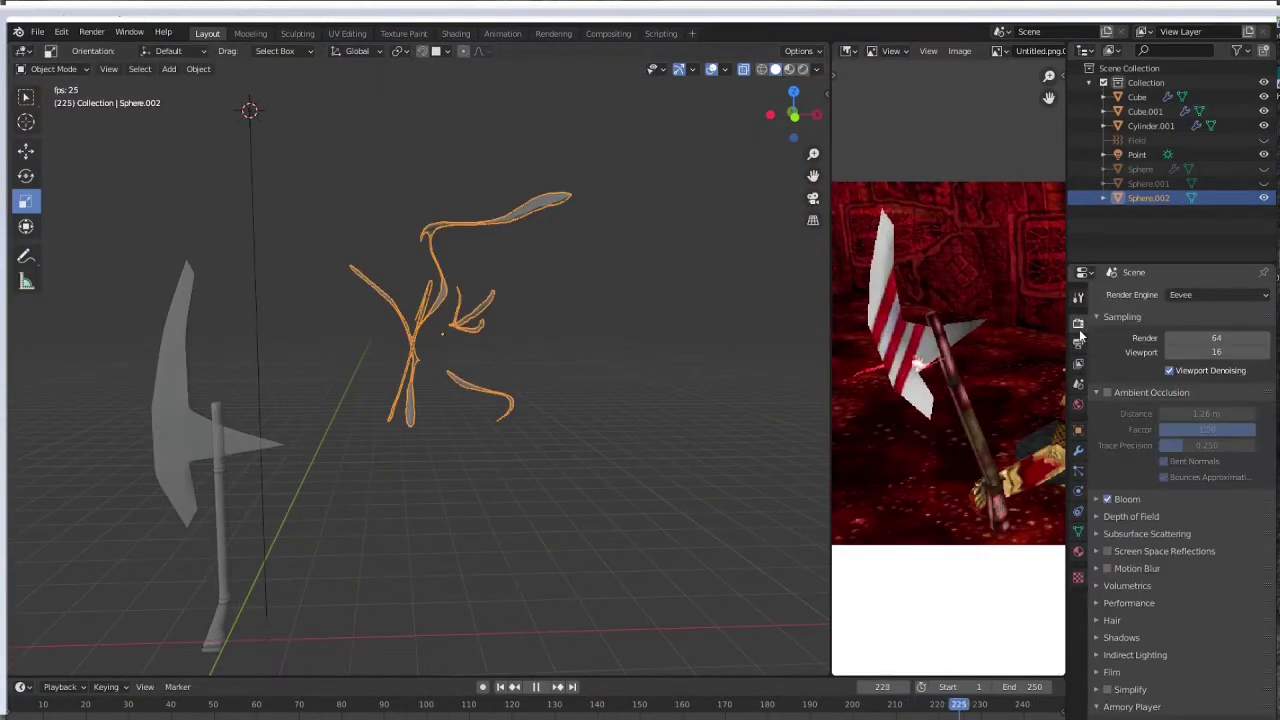
pyautogui.click(1230, 294)
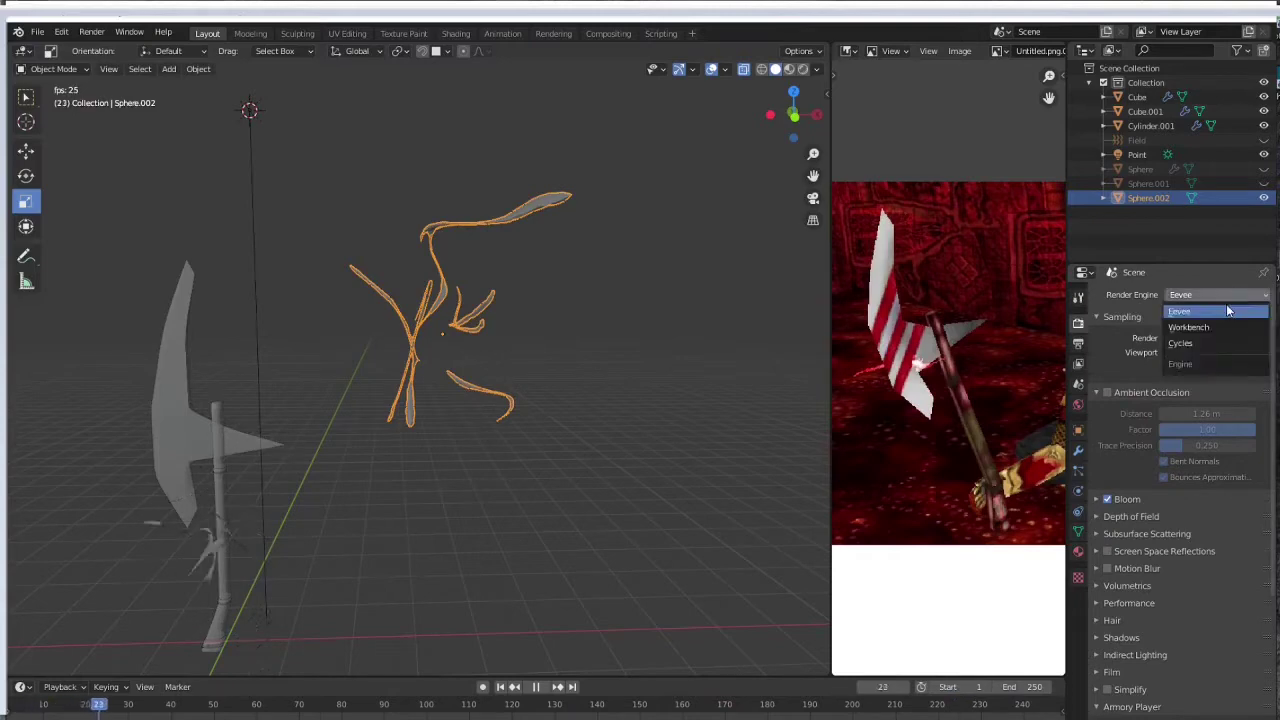
pyautogui.click(1218, 314)
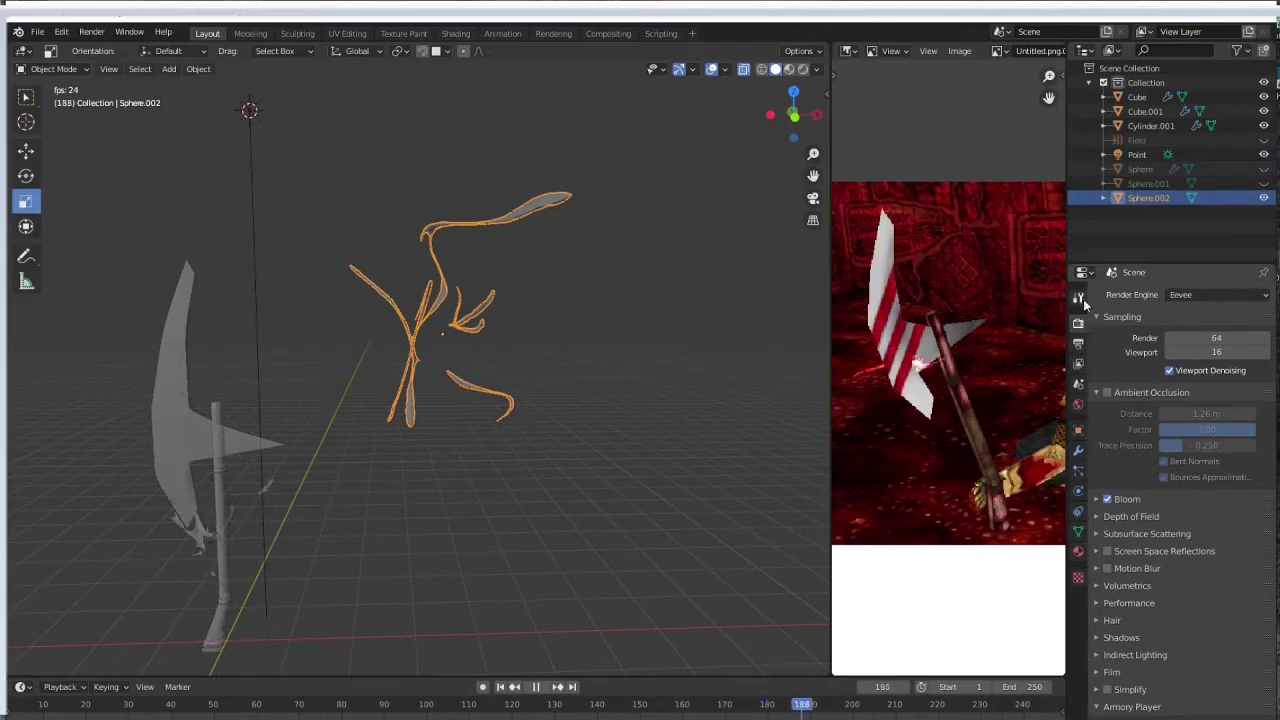
# Select the axe blade Cube.001 and bring it closer in the view.
pyautogui.click(162, 425)
pyautogui.keyDown('shift'); pyautogui.moveTo(534, 404); pyautogui.dragTo(728, 360, button='middle'); pyautogui.keyUp('shift')
pyautogui.scroll(3, 728, 360)
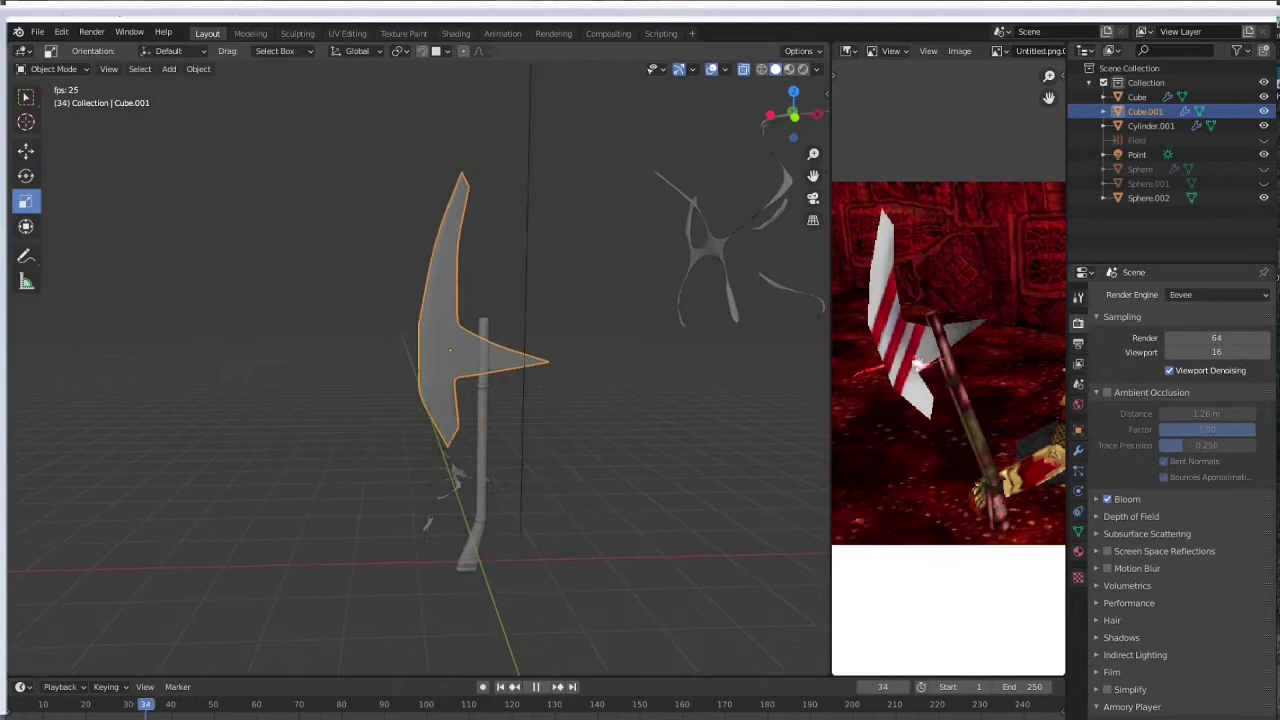
pyautogui.keyDown('shift'); pyautogui.moveTo(631, 320); pyautogui.dragTo(244, 354, button='middle'); pyautogui.keyUp('shift')
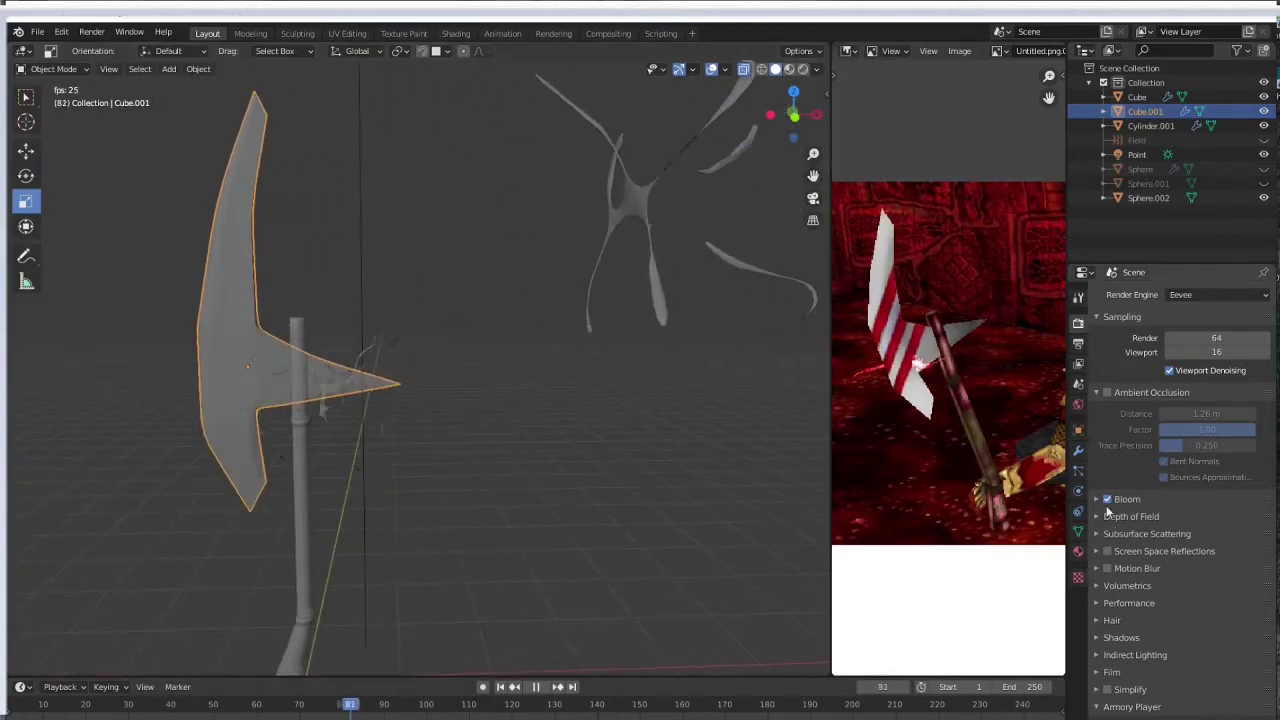
# Add a particle system rendered as Object, using Sphere.002 as the instance object.
pyautogui.click(1081, 473)
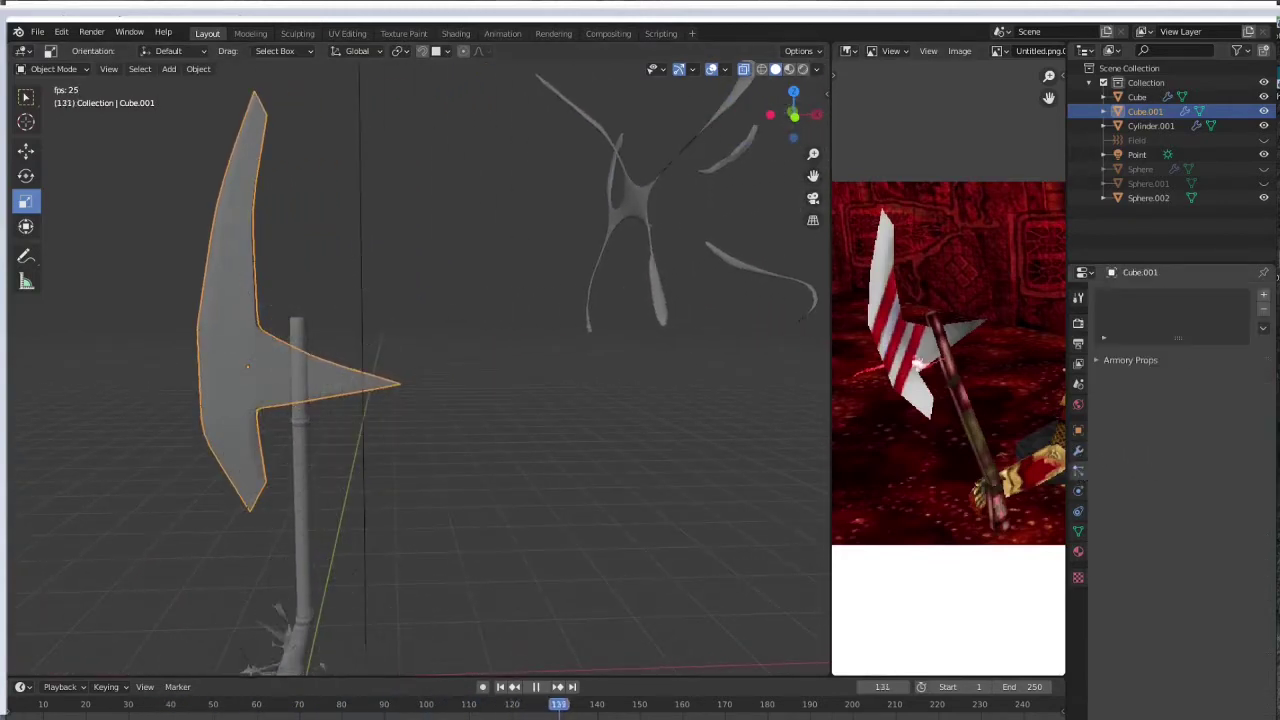
pyautogui.click(1264, 298)
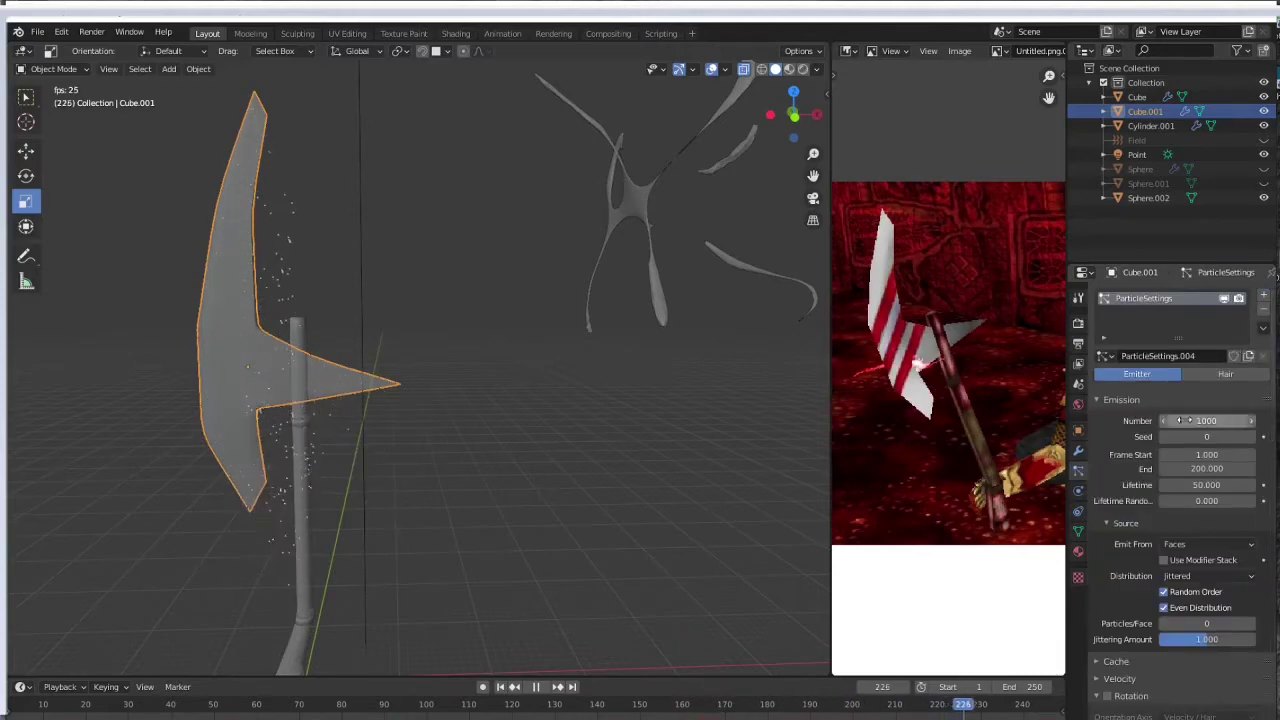
pyautogui.scroll(-15, 1182, 418)
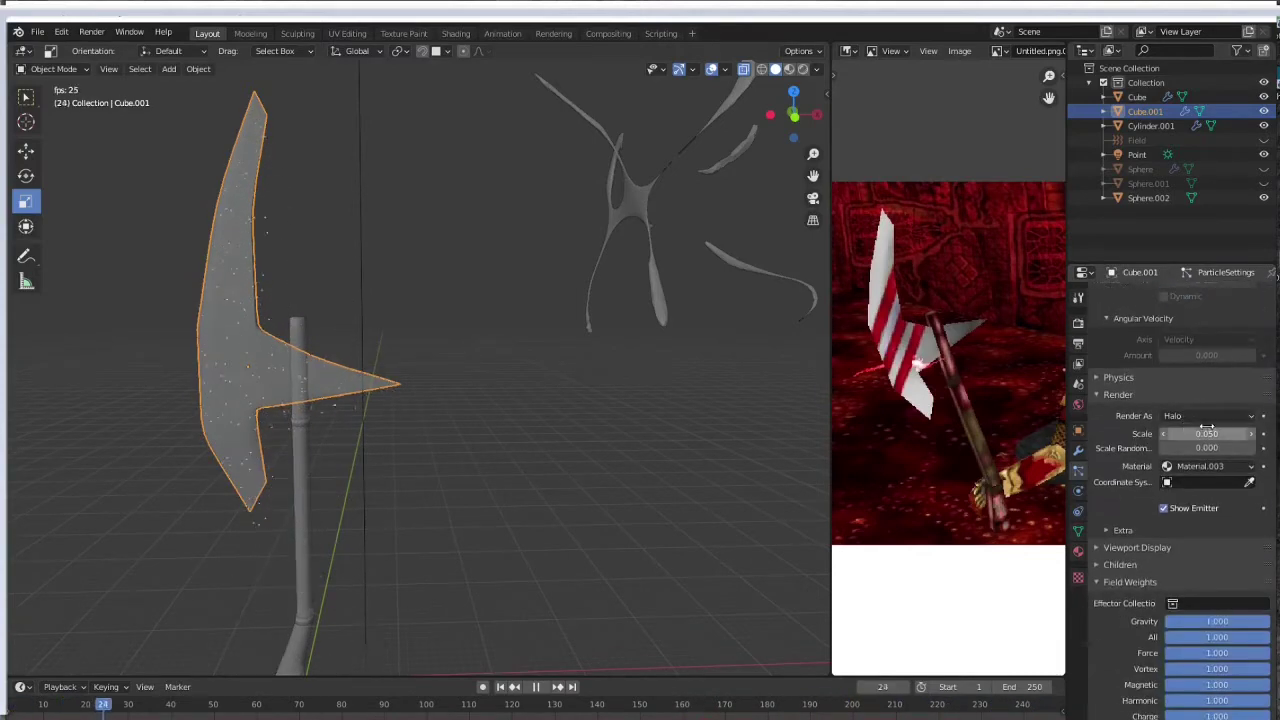
pyautogui.click(1208, 416)
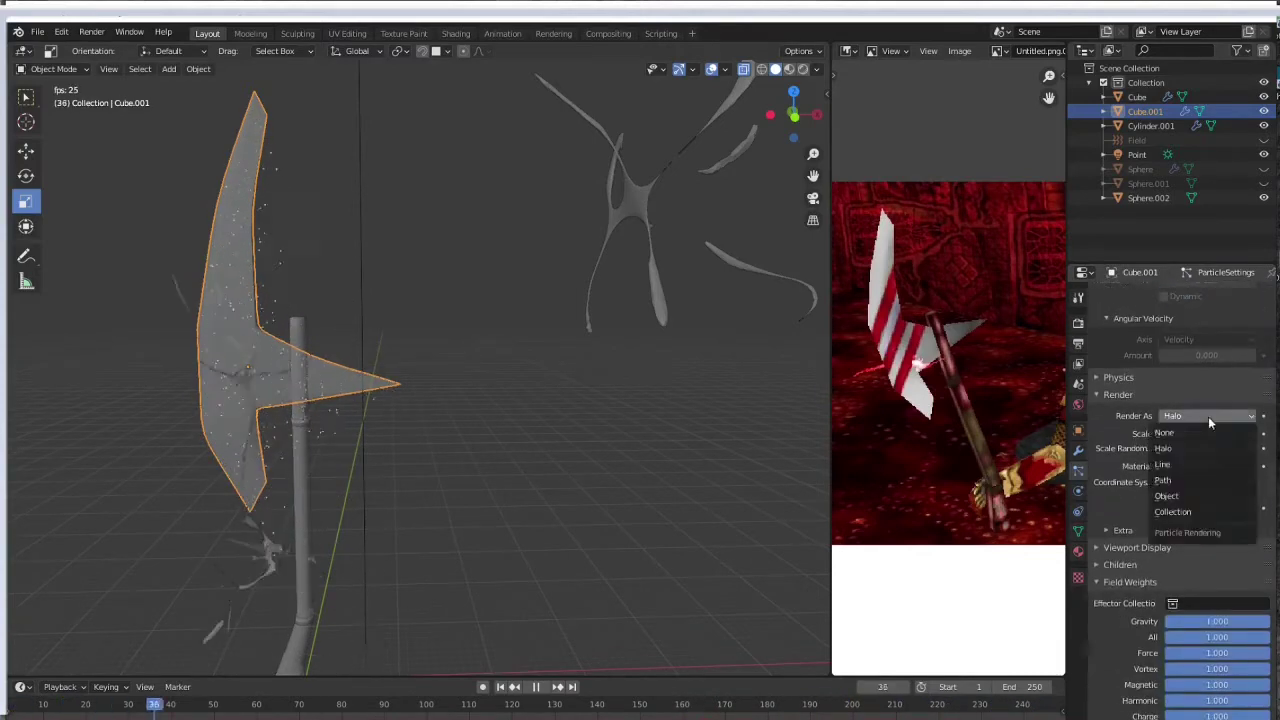
pyautogui.click(1198, 496)
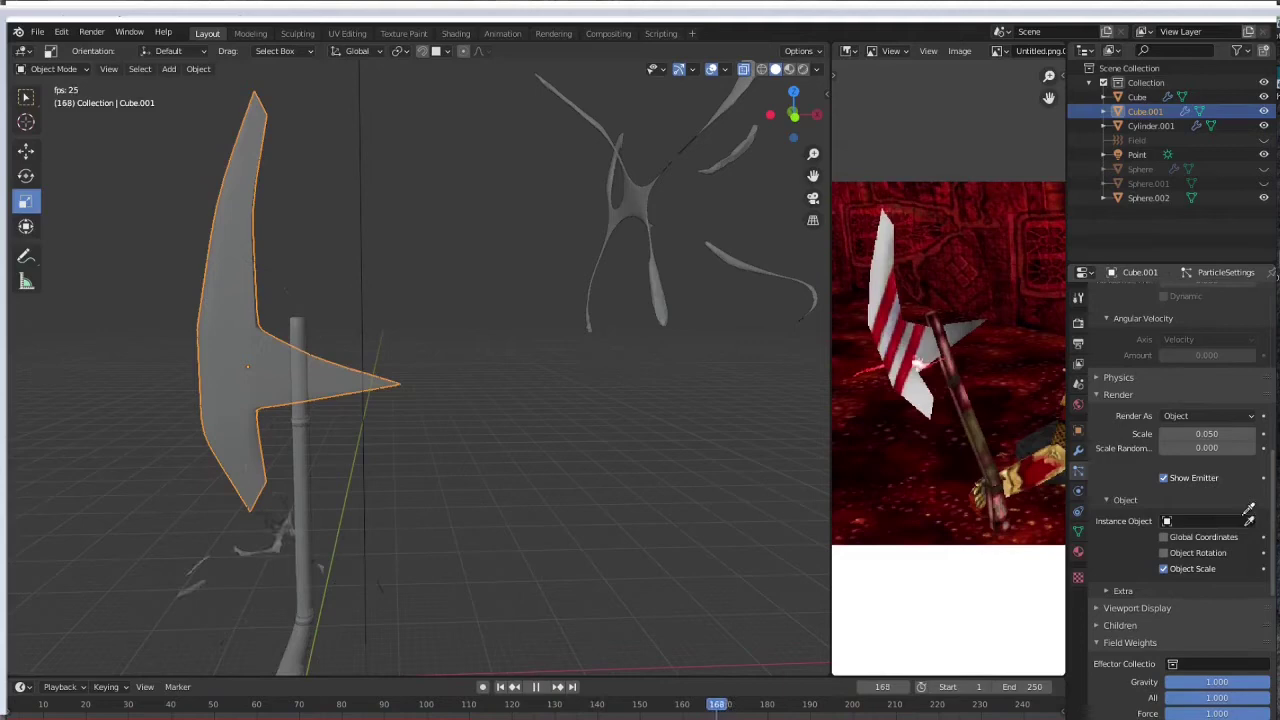
pyautogui.click(635, 191)
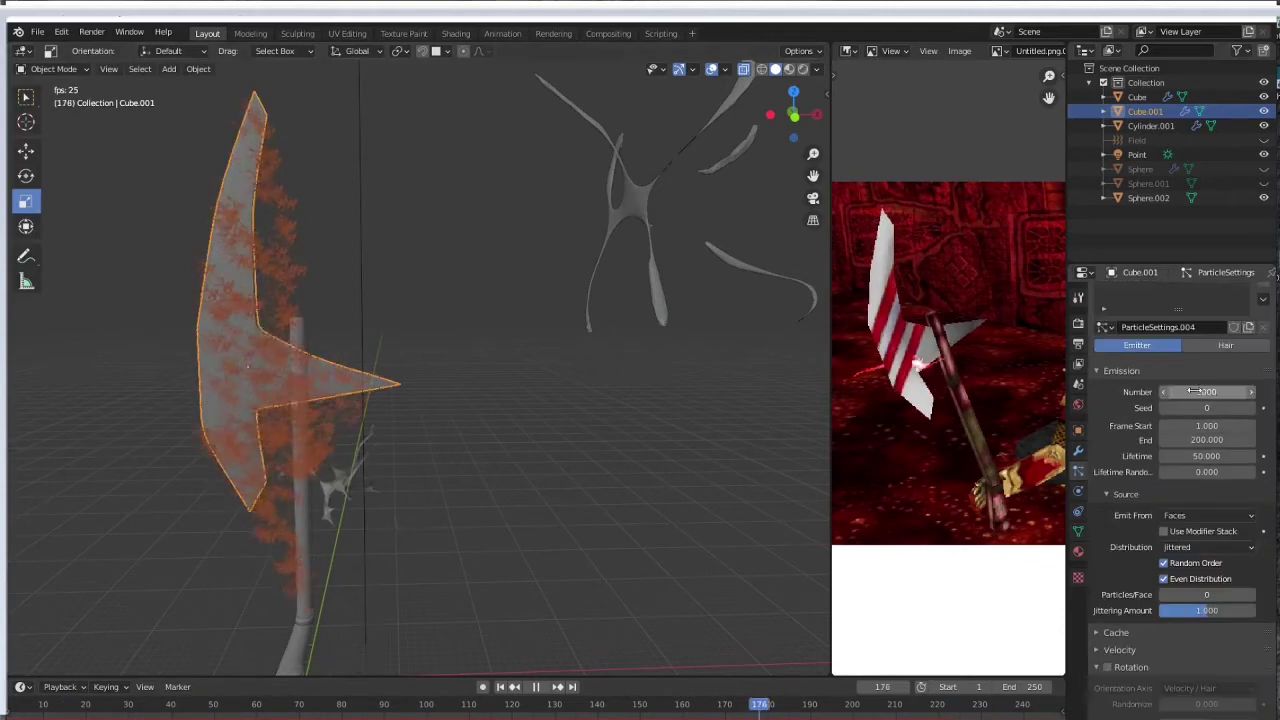
# Set emission to 14 particles, seed 10, lifetime 3.8 and lifetime randomness about 0.53.
pyautogui.scroll(1, 1195, 391)
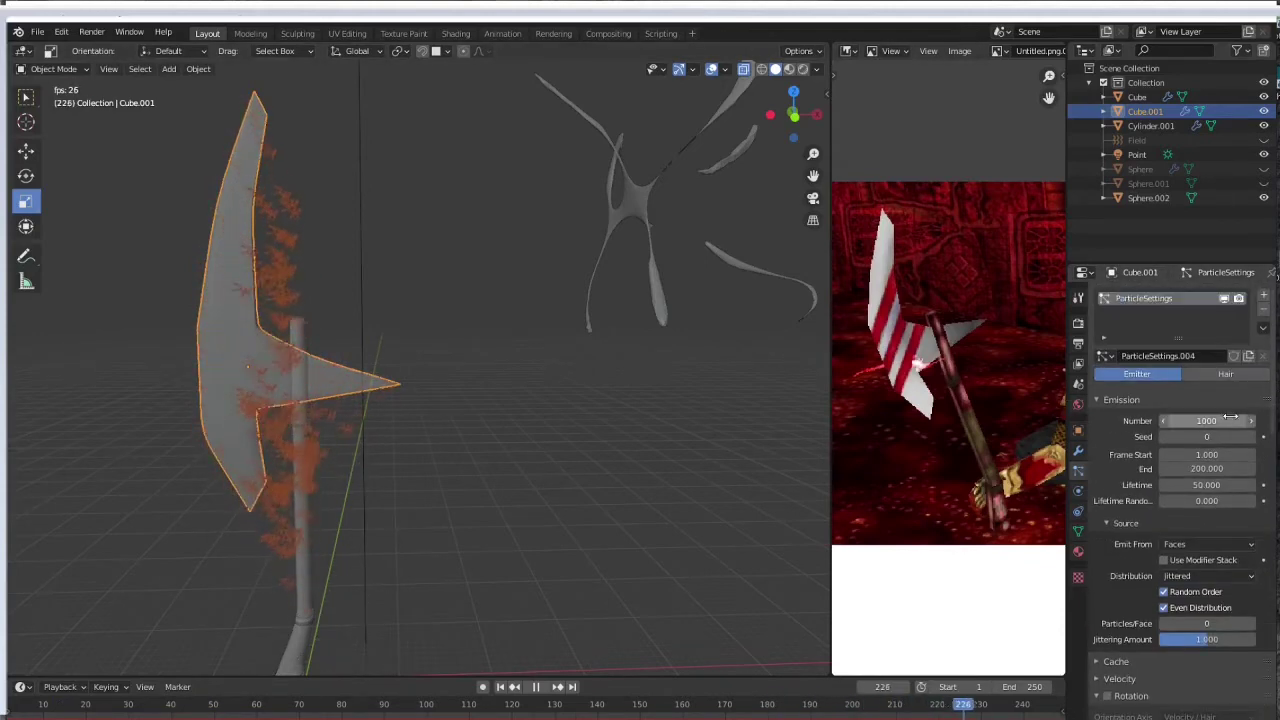
pyautogui.moveTo(1230, 417); pyautogui.dragTo(1210, 421)
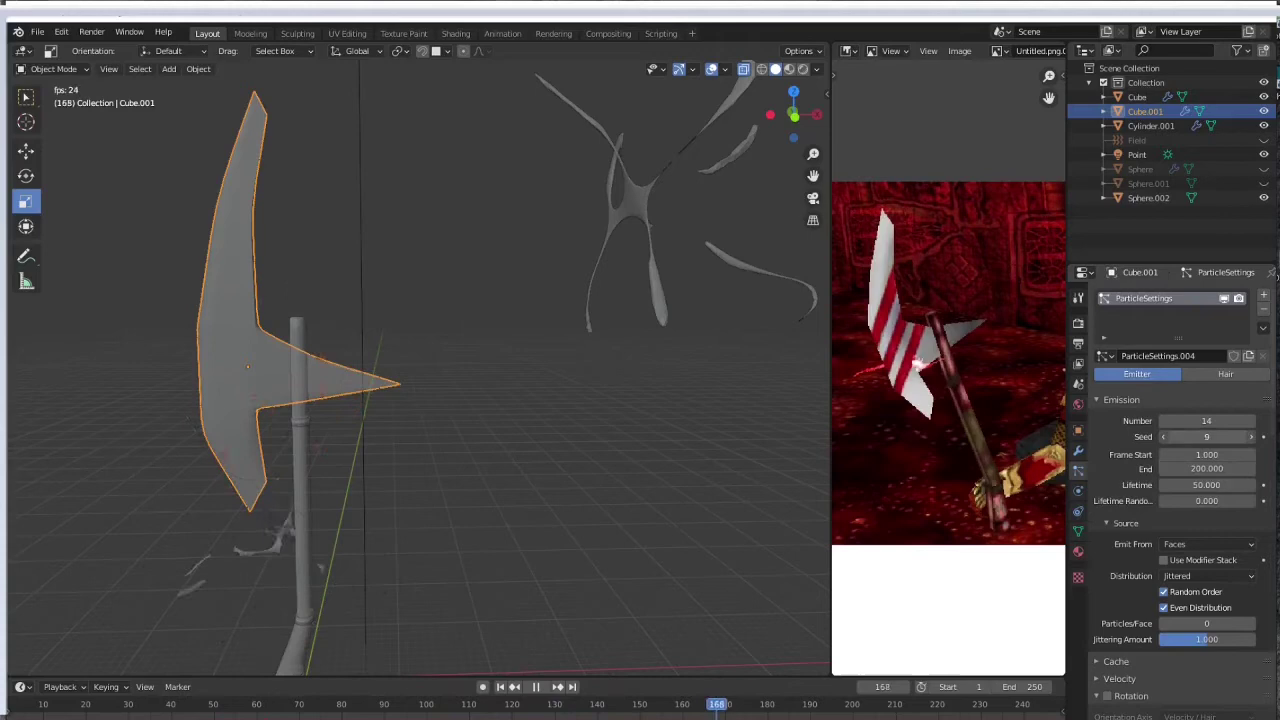
pyautogui.moveTo(1206, 436); pyautogui.dragTo(1222, 436)
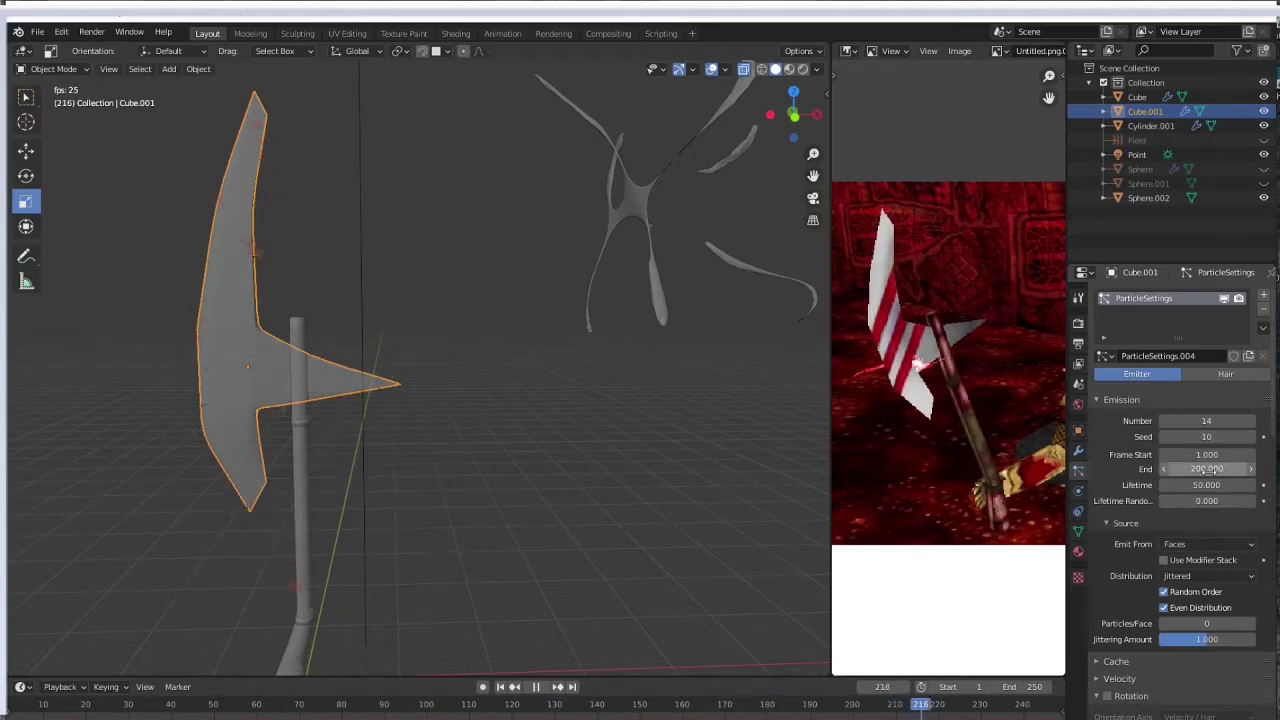
pyautogui.moveTo(1207, 485); pyautogui.dragTo(1190, 485)
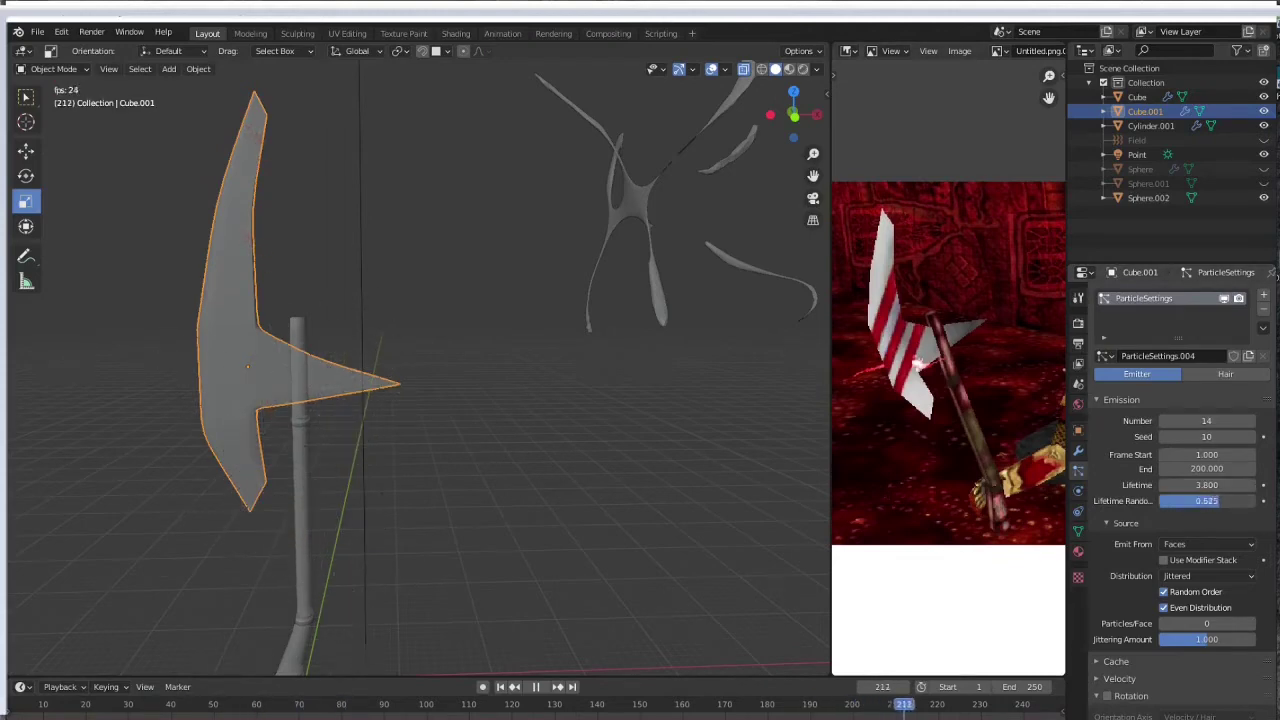
pyautogui.scroll(-5, 1220, 505)
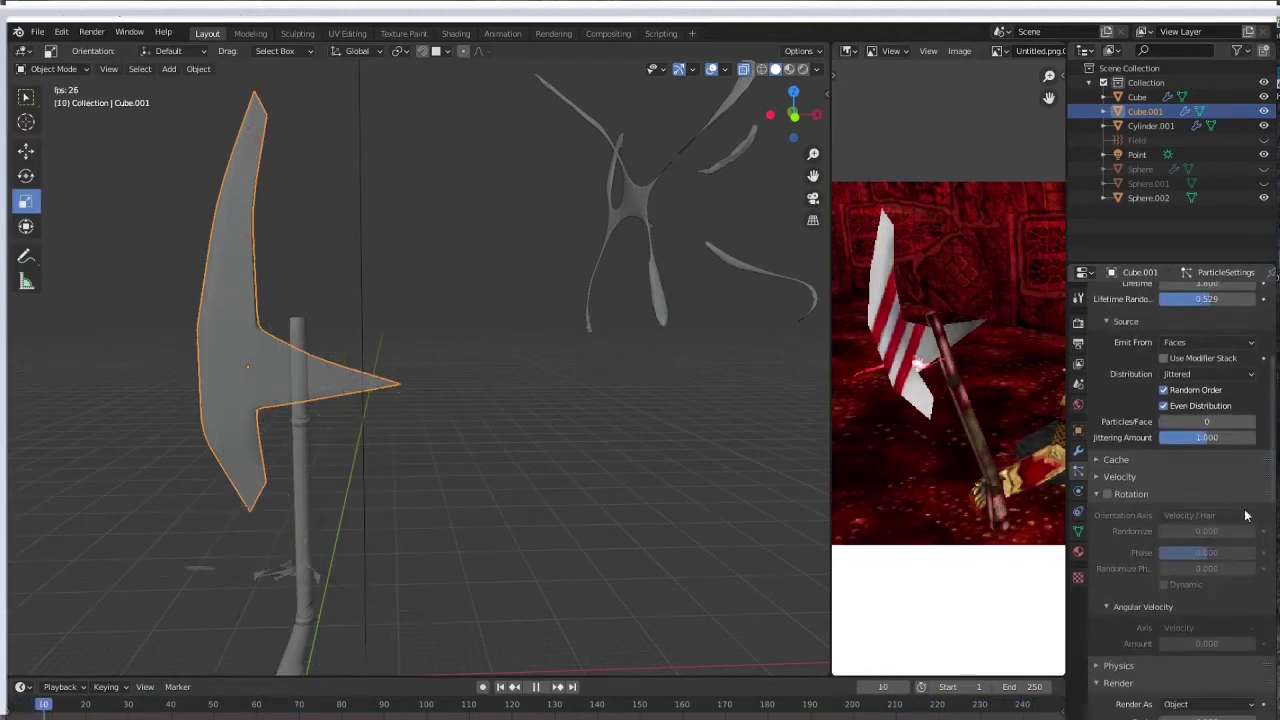
# Set particle render scale to 0.600 with 0.456 scale randomness.
pyautogui.scroll(-3, 1235, 510)
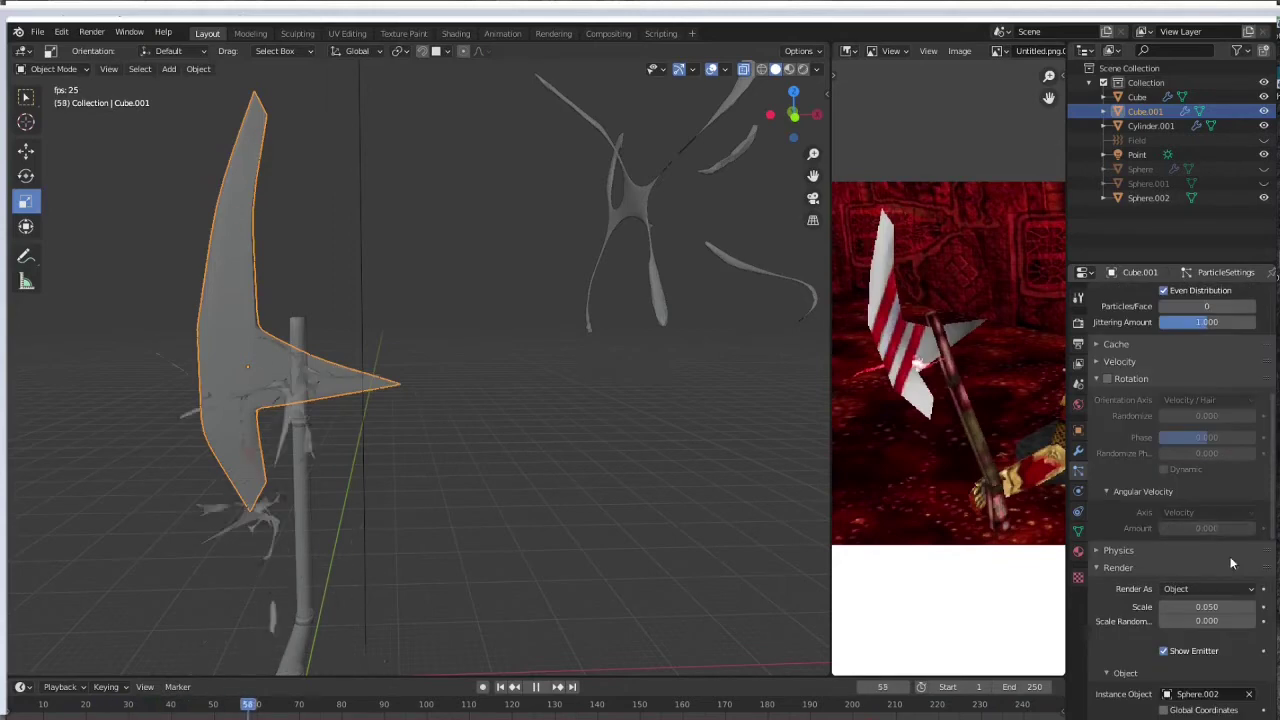
pyautogui.scroll(-2, 1228, 537)
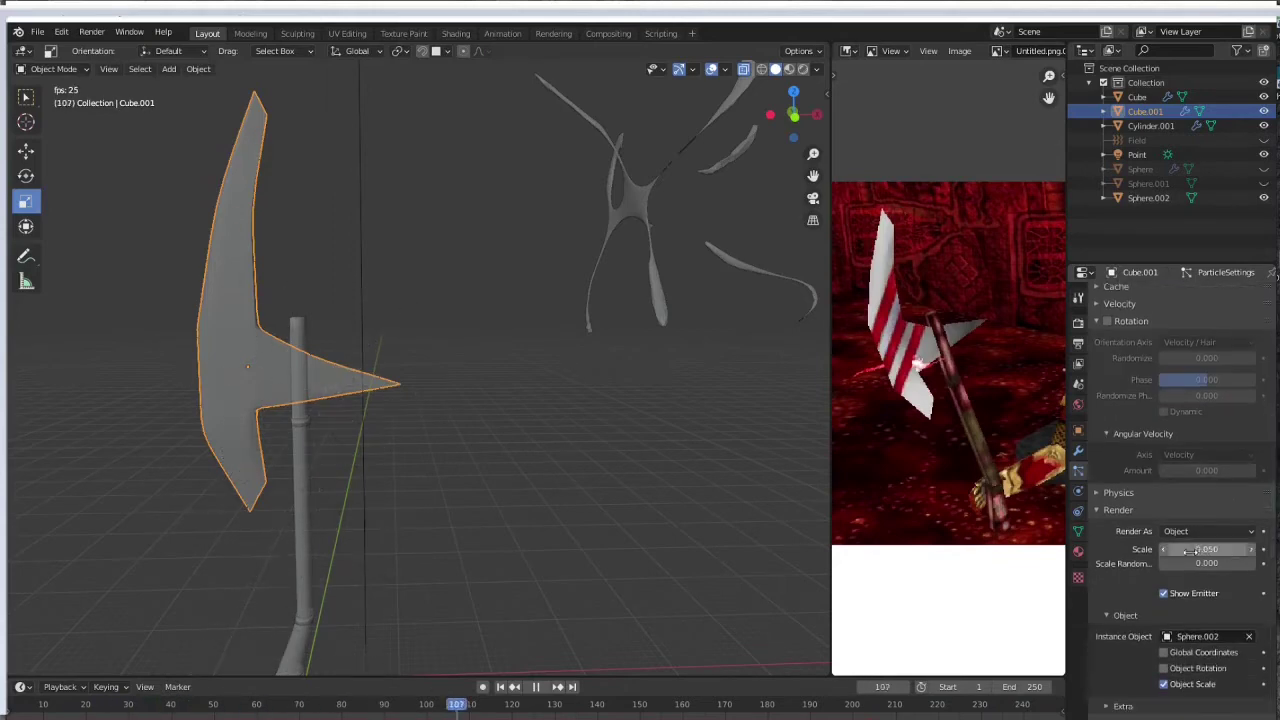
pyautogui.scroll(-1, 1200, 540)
pyautogui.moveTo(1198, 521); pyautogui.dragTo(1272, 521)
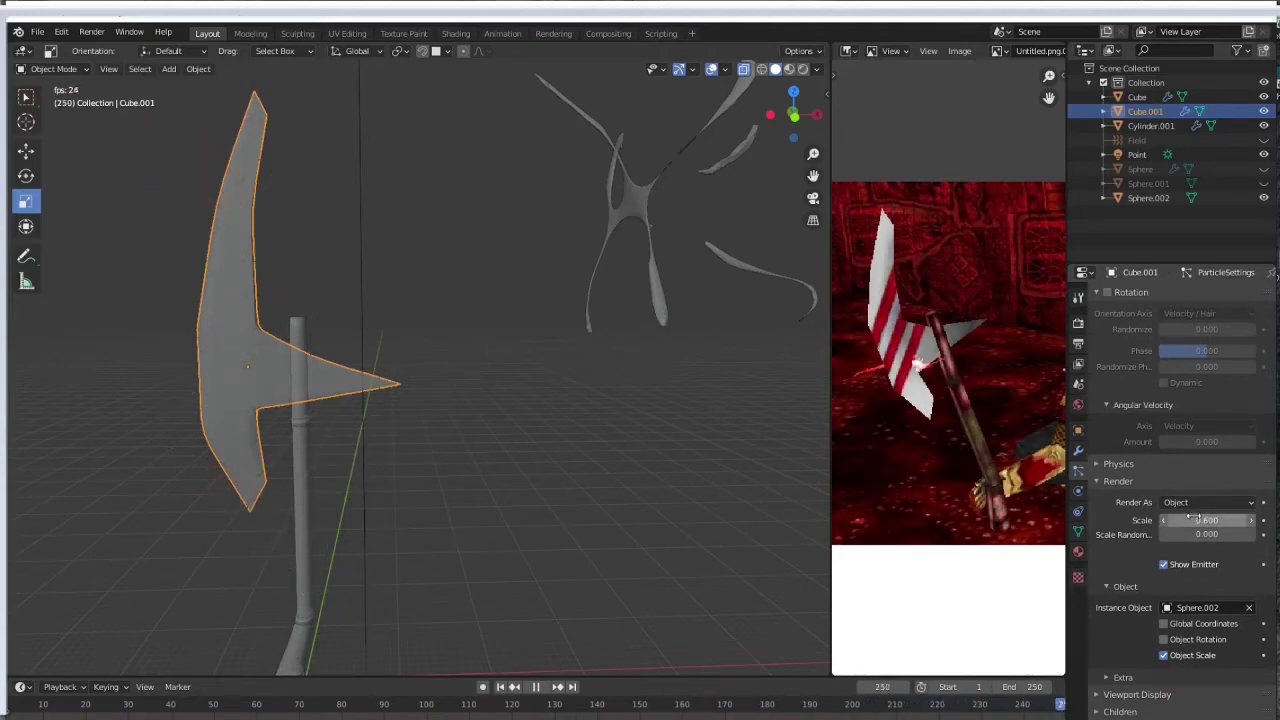
pyautogui.moveTo(1198, 534); pyautogui.dragTo(1258, 534)
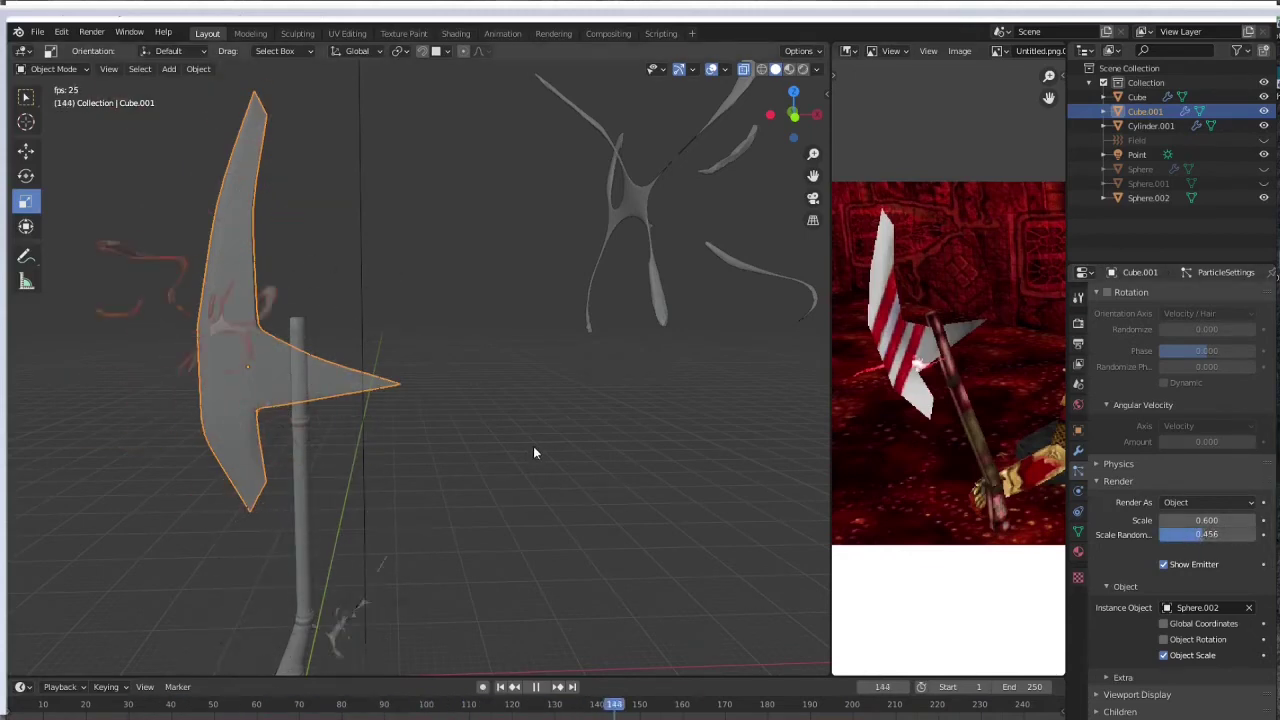
# Switch the viewport to Material Preview and orbit slightly around the axe.
pyautogui.scroll(-3, 535, 450)
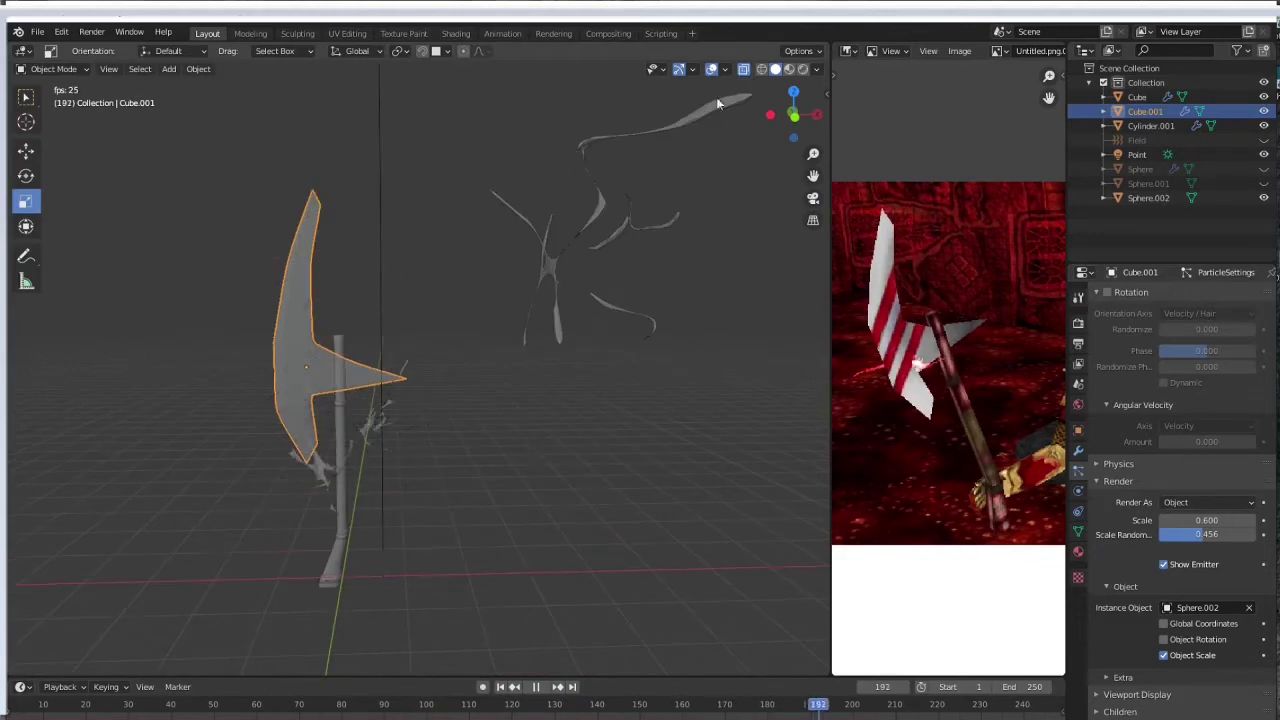
pyautogui.click(789, 69)
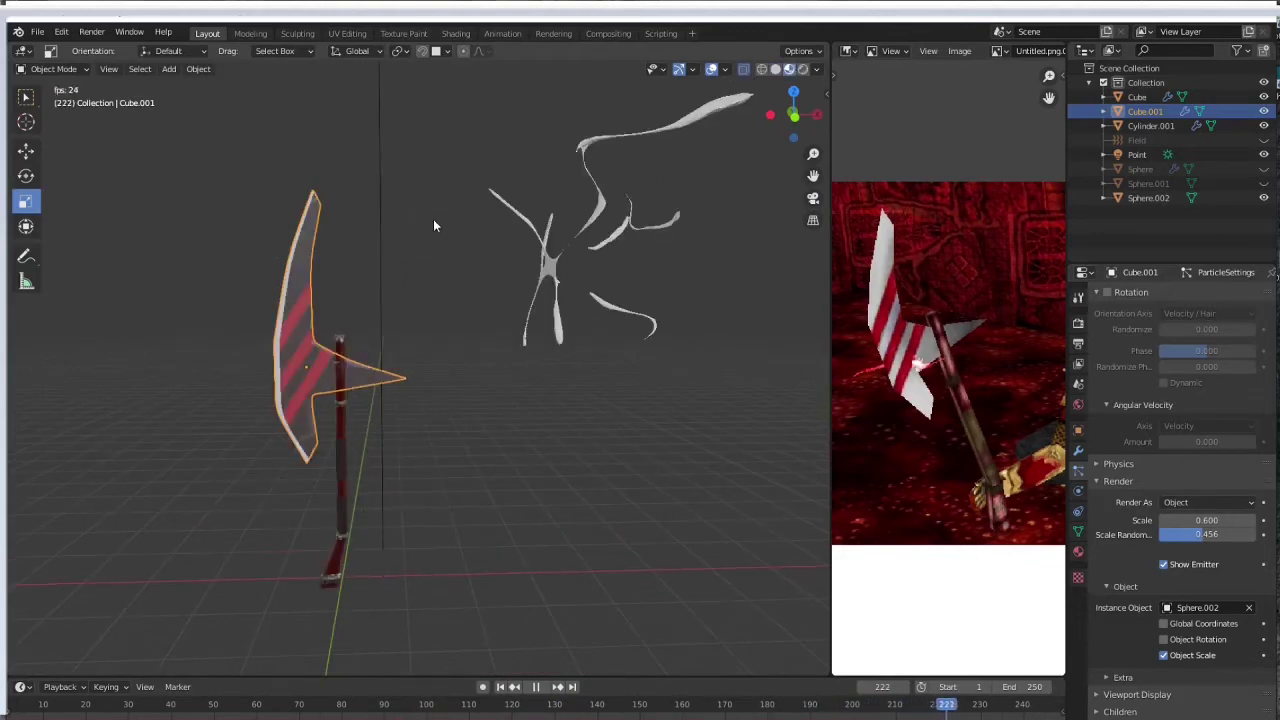
pyautogui.moveTo(433, 225); pyautogui.dragTo(467, 242, button='middle')
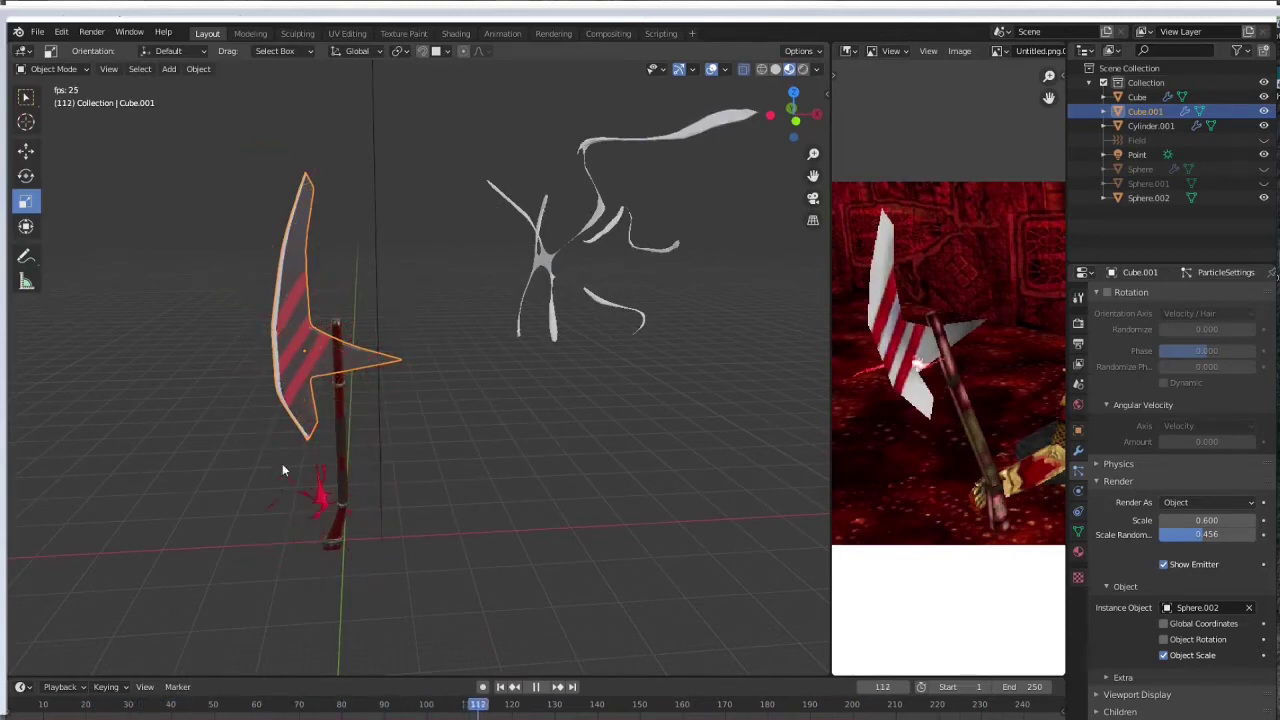
# Select Sphere.002 and create a new material for it.
pyautogui.click(600, 141)
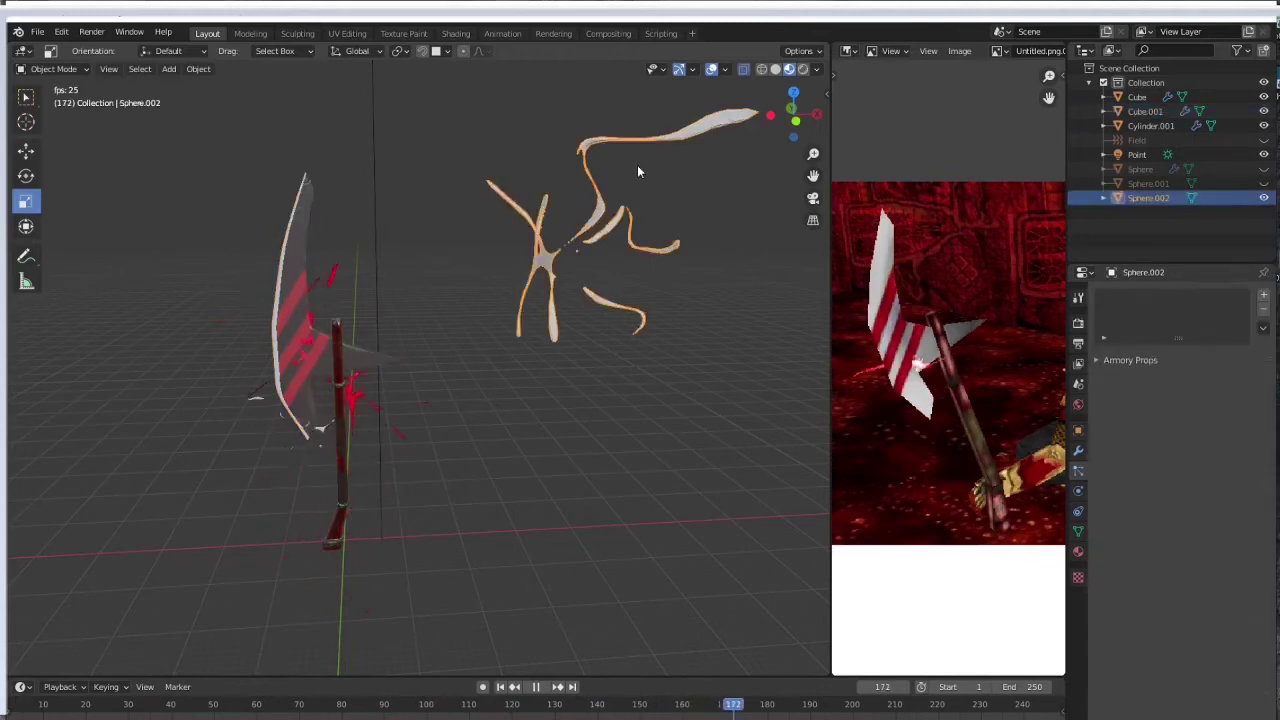
pyautogui.click(1078, 556)
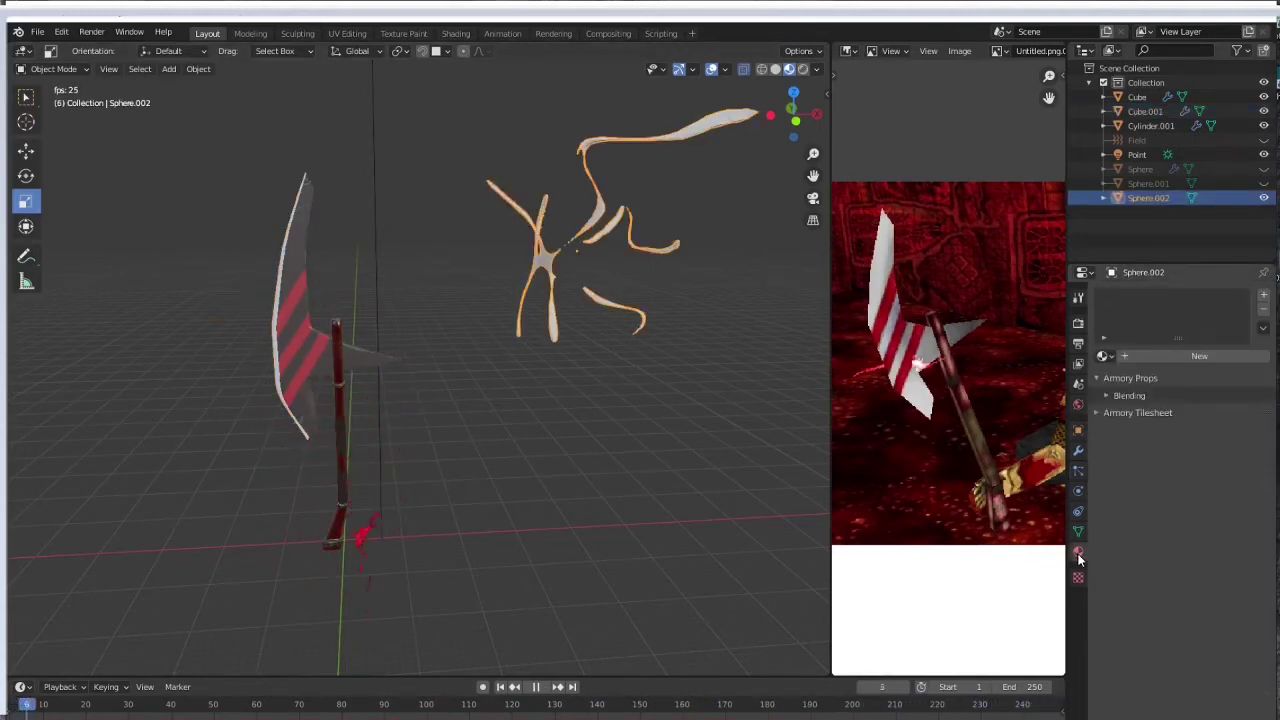
pyautogui.click(1166, 356)
pyautogui.scroll(-8, 1190, 435)
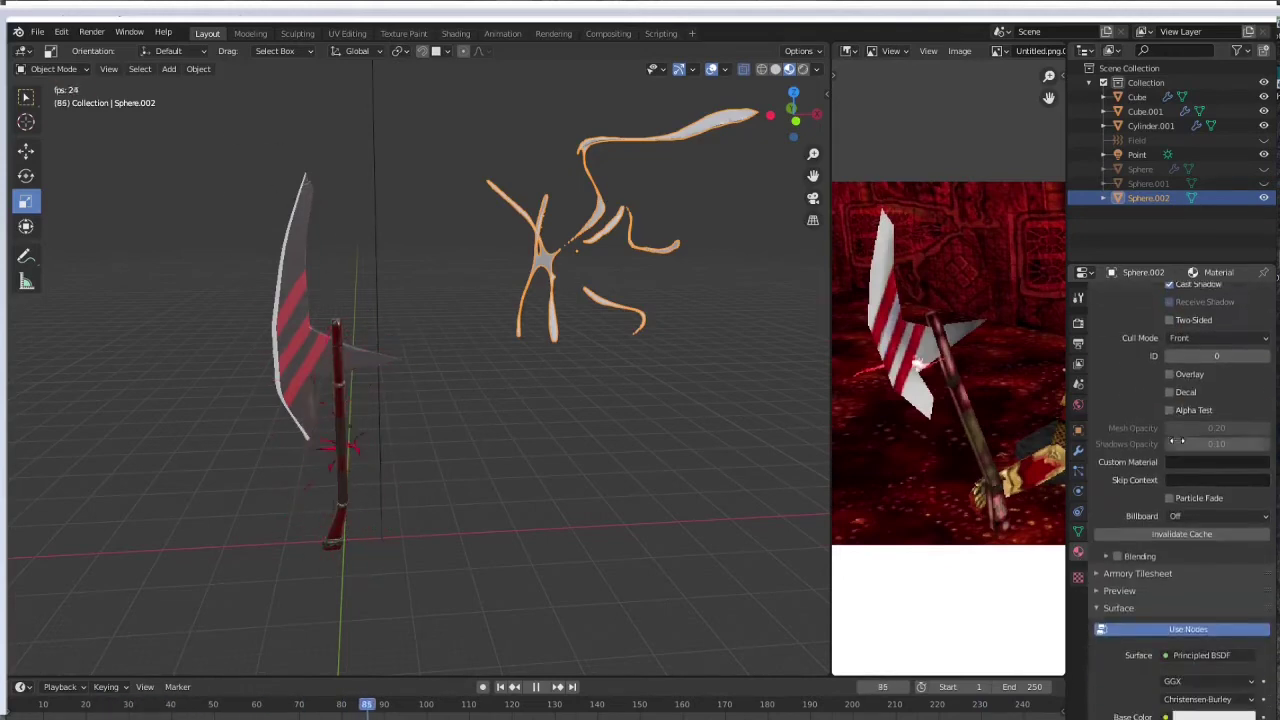
pyautogui.scroll(-1, 1192, 463)
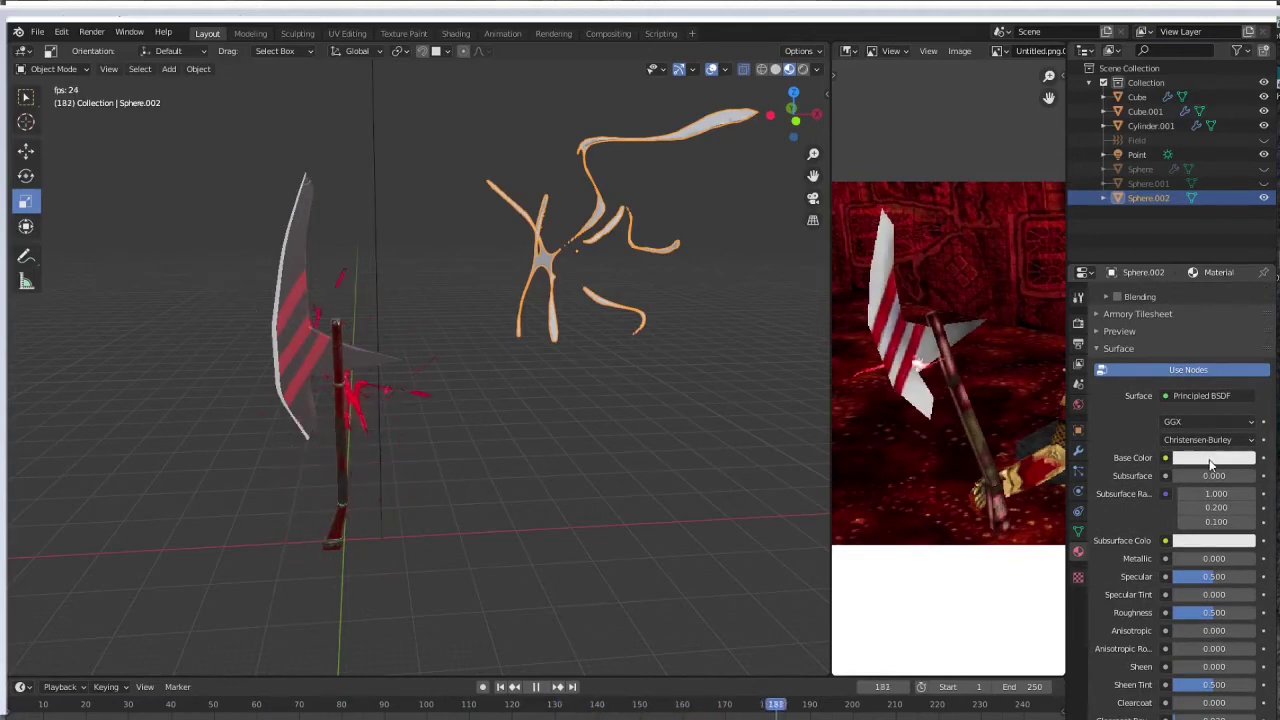
# Make the material's base colour red and its emission full-brightness red.
pyautogui.click(1222, 459)
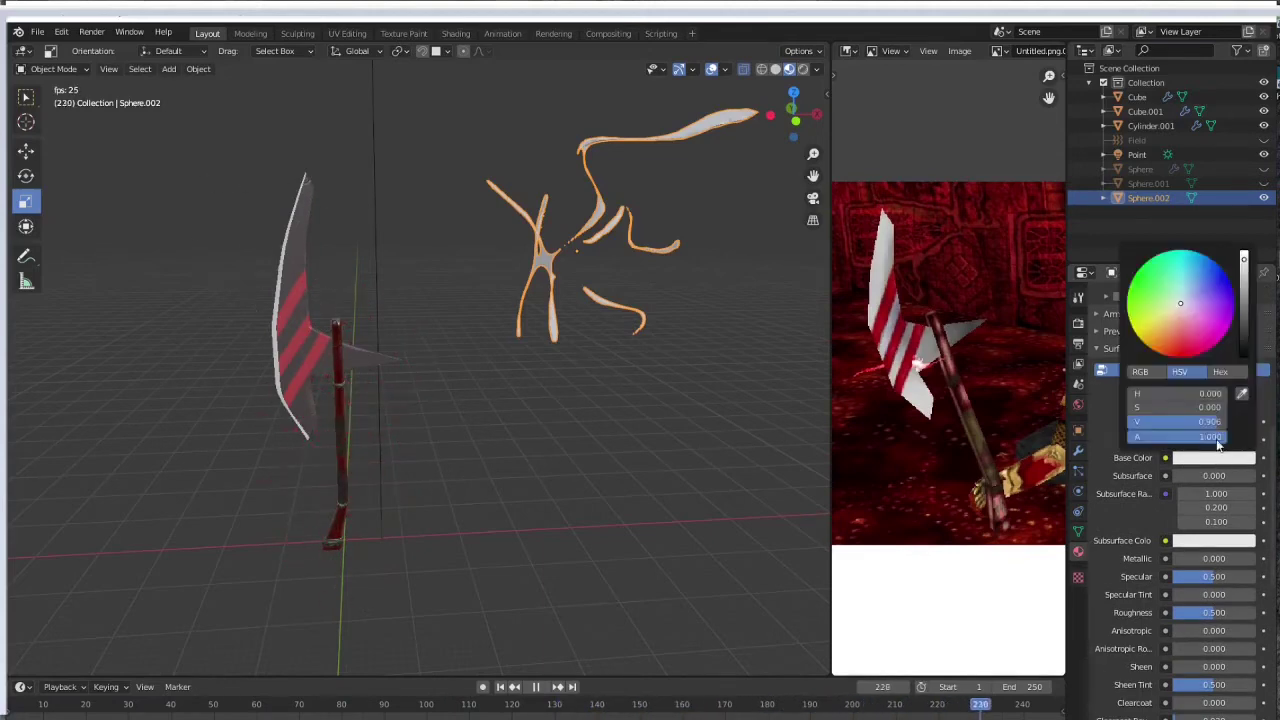
pyautogui.moveTo(1188, 313)
pyautogui.mouseDown()
pyautogui.moveTo(1182, 357)
pyautogui.moveTo(1245, 343)
pyautogui.moveTo(1244, 293)
pyautogui.mouseUp()
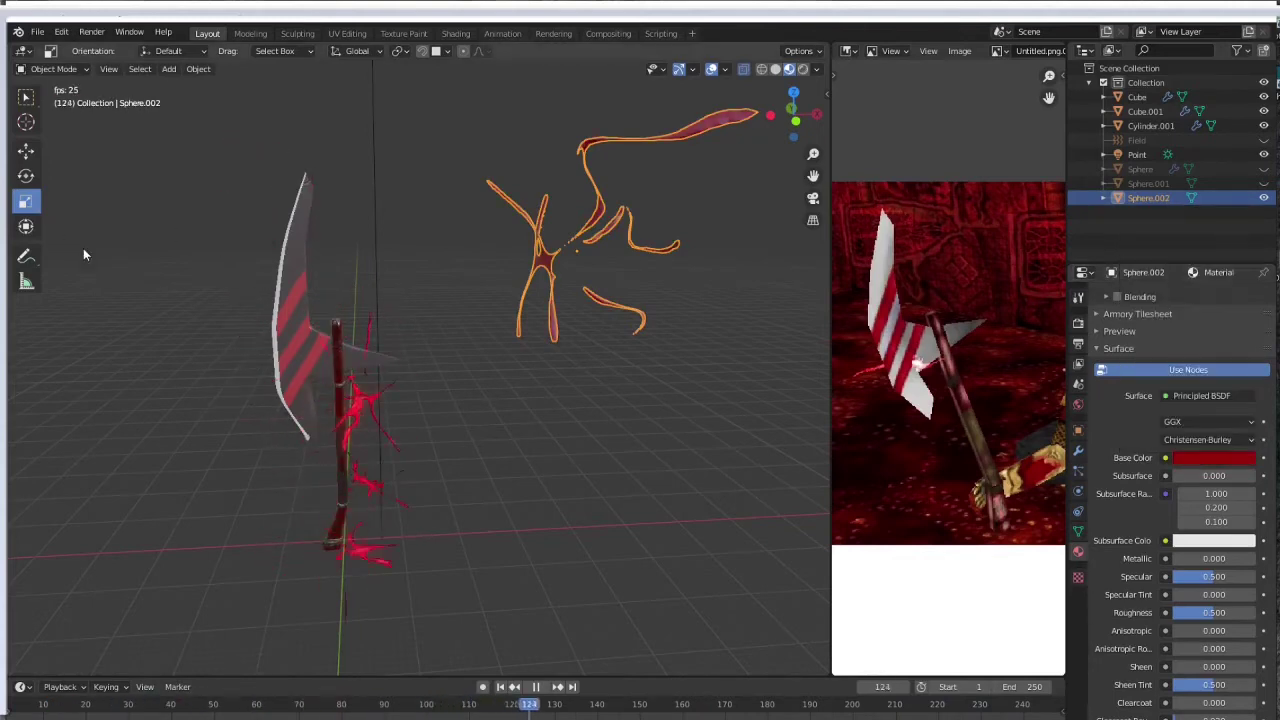
pyautogui.scroll(-5, 1163, 551)
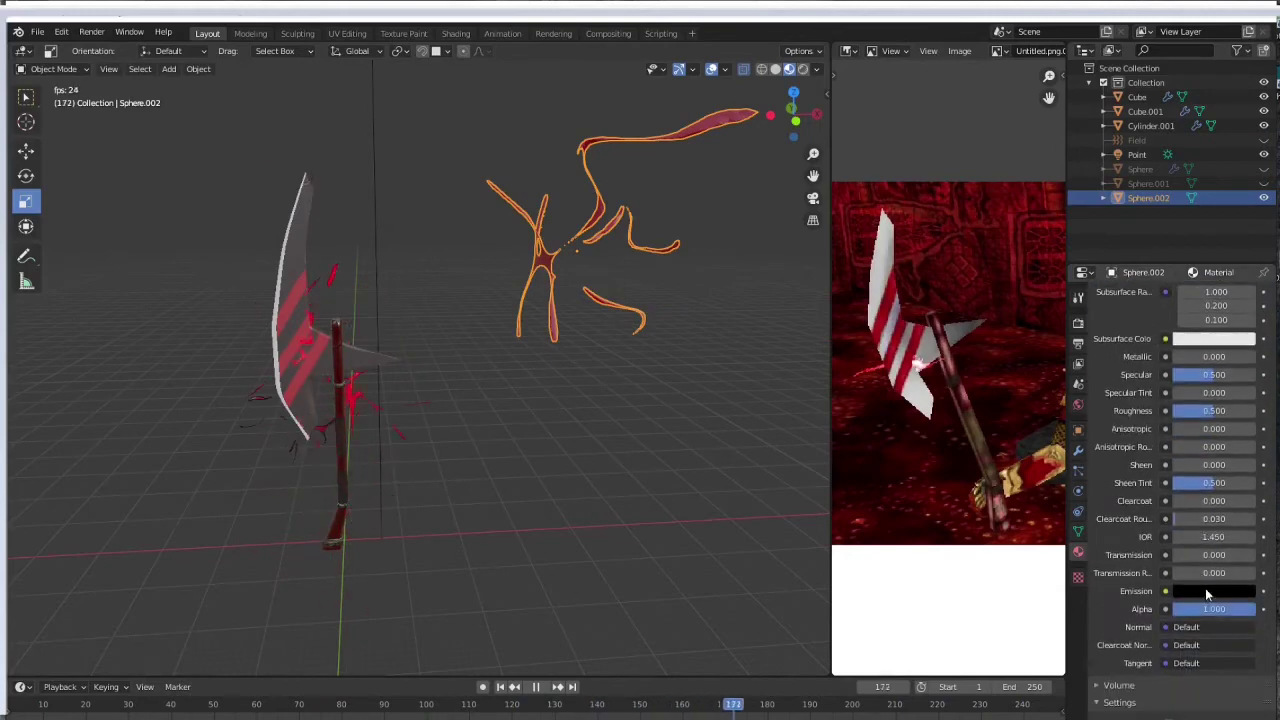
pyautogui.click(1206, 591)
pyautogui.moveTo(1246, 478); pyautogui.dragTo(1244, 388)
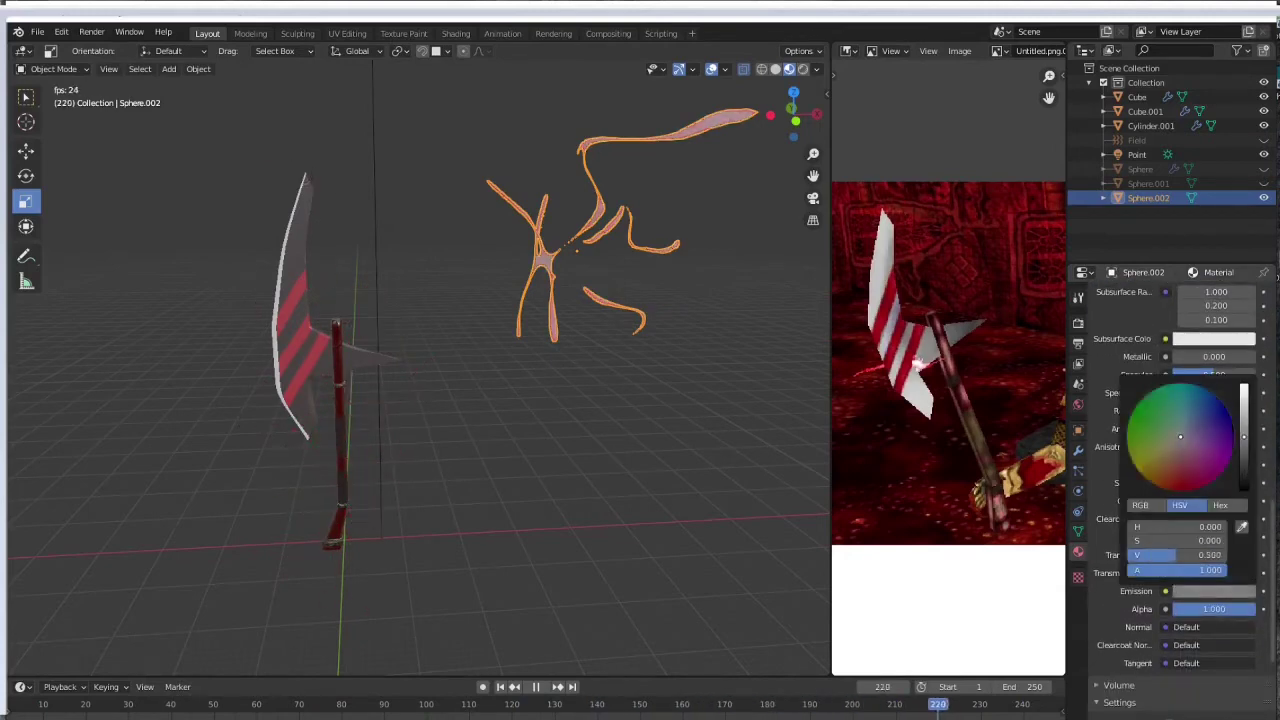
pyautogui.moveTo(1168, 464); pyautogui.dragTo(1180, 488)
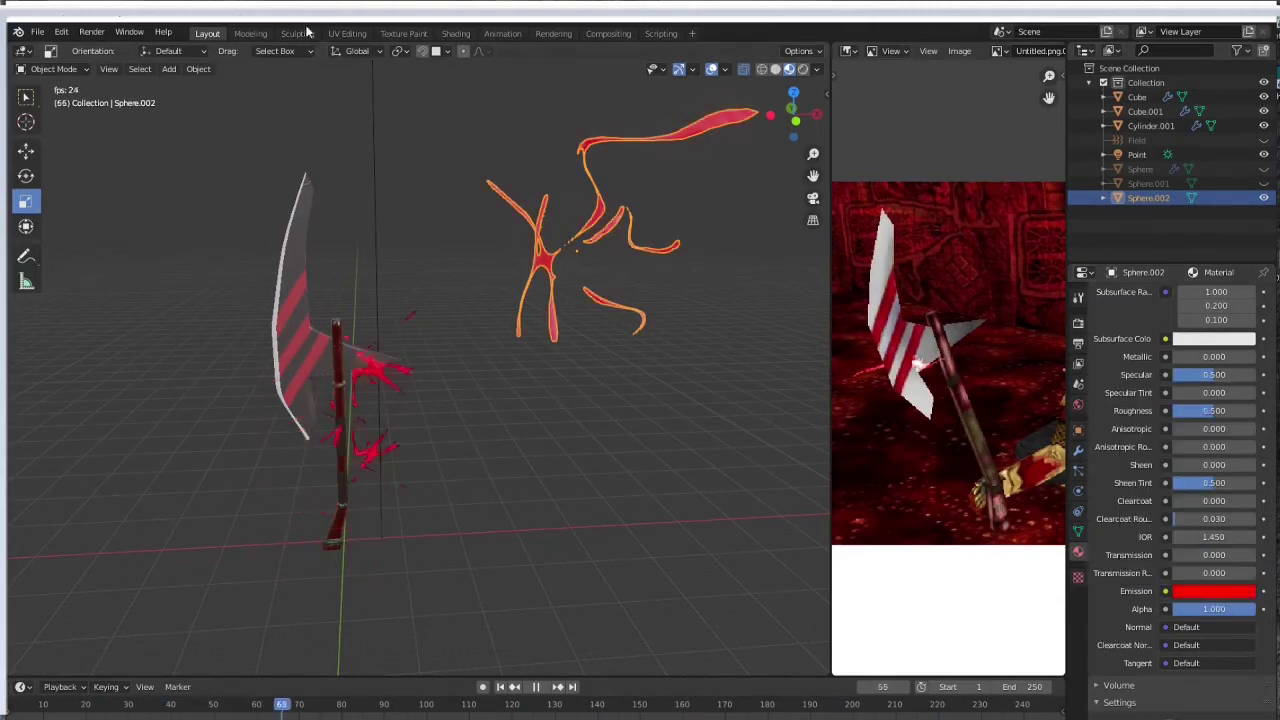
# Switch to Rendered shading and hide the Sphere.002 source object.
pyautogui.click(802, 69)
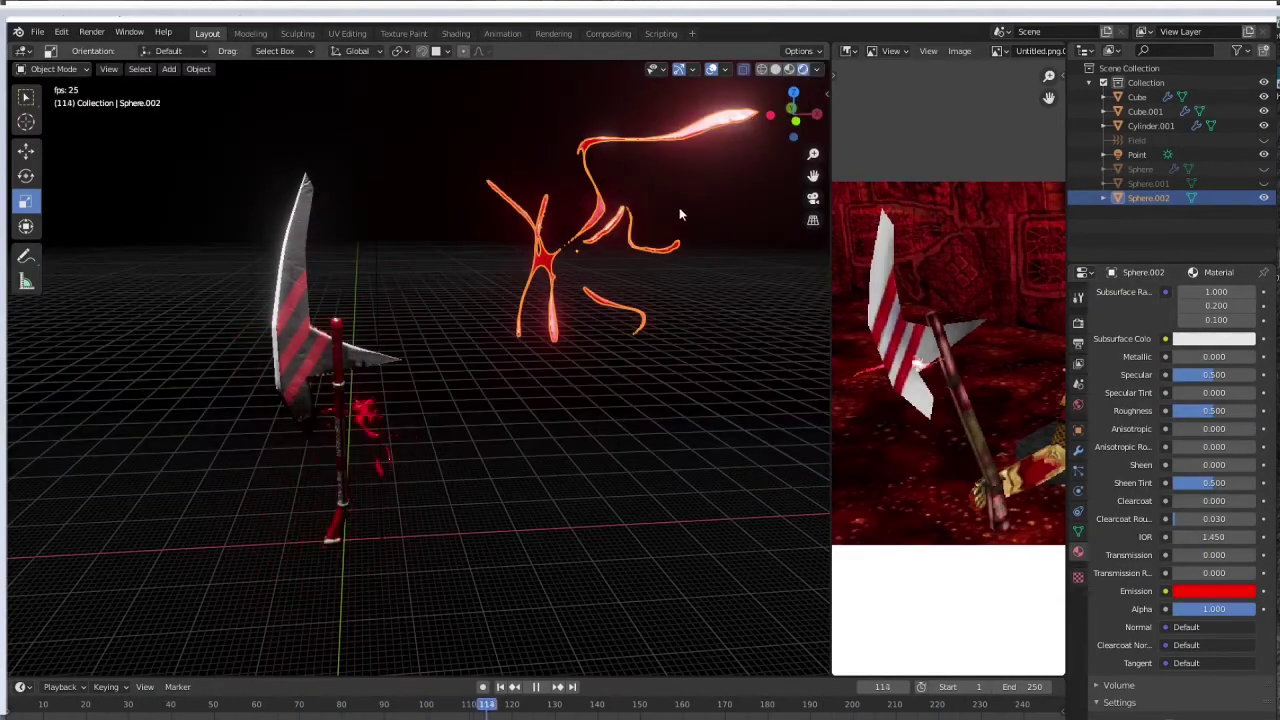
pyautogui.moveTo(679, 207)
pyautogui.mouseDown(button='middle')
pyautogui.moveTo(675, 233)
pyautogui.moveTo(629, 264)
pyautogui.moveTo(694, 223)
pyautogui.moveTo(714, 192)
pyautogui.moveTo(665, 228)
pyautogui.moveTo(532, 242)
pyautogui.moveTo(660, 355)
pyautogui.moveTo(637, 390)
pyautogui.mouseUp(button='middle')
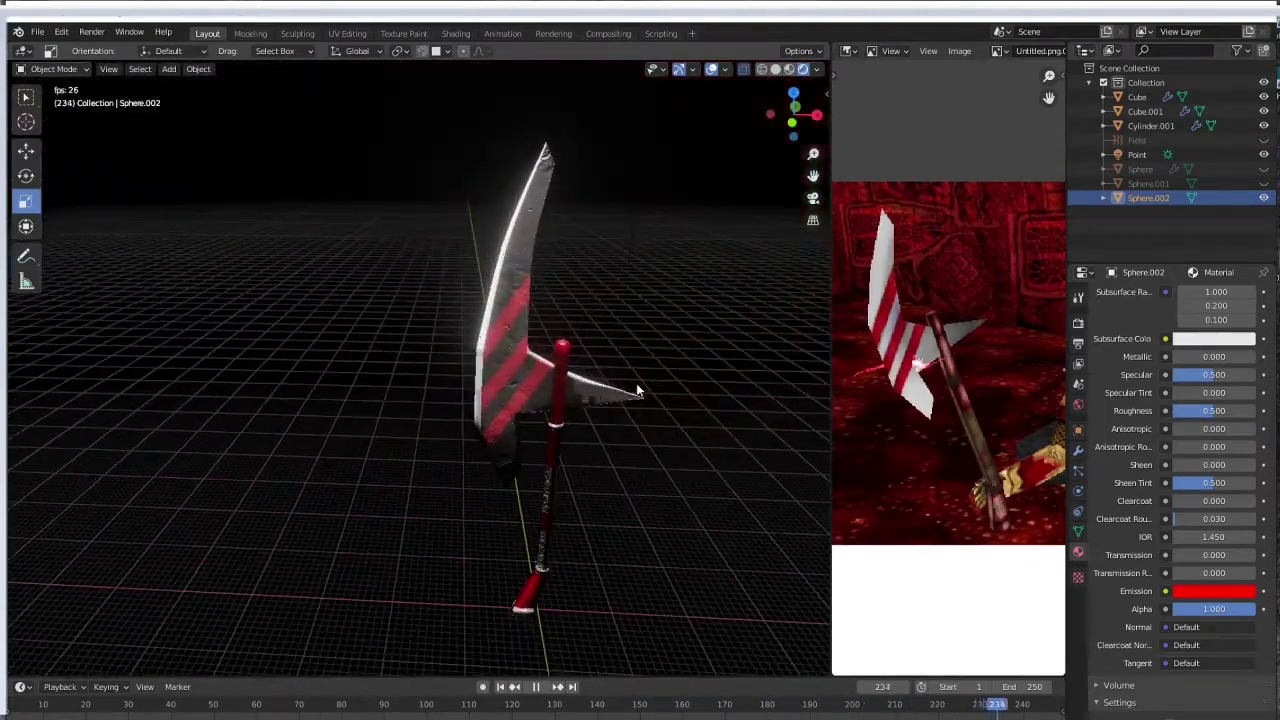
pyautogui.click(1263, 200)
# Orbit and zoom out to view the glowing red particles around the axe.
pyautogui.moveTo(600, 360); pyautogui.dragTo(13, 383, button='middle')
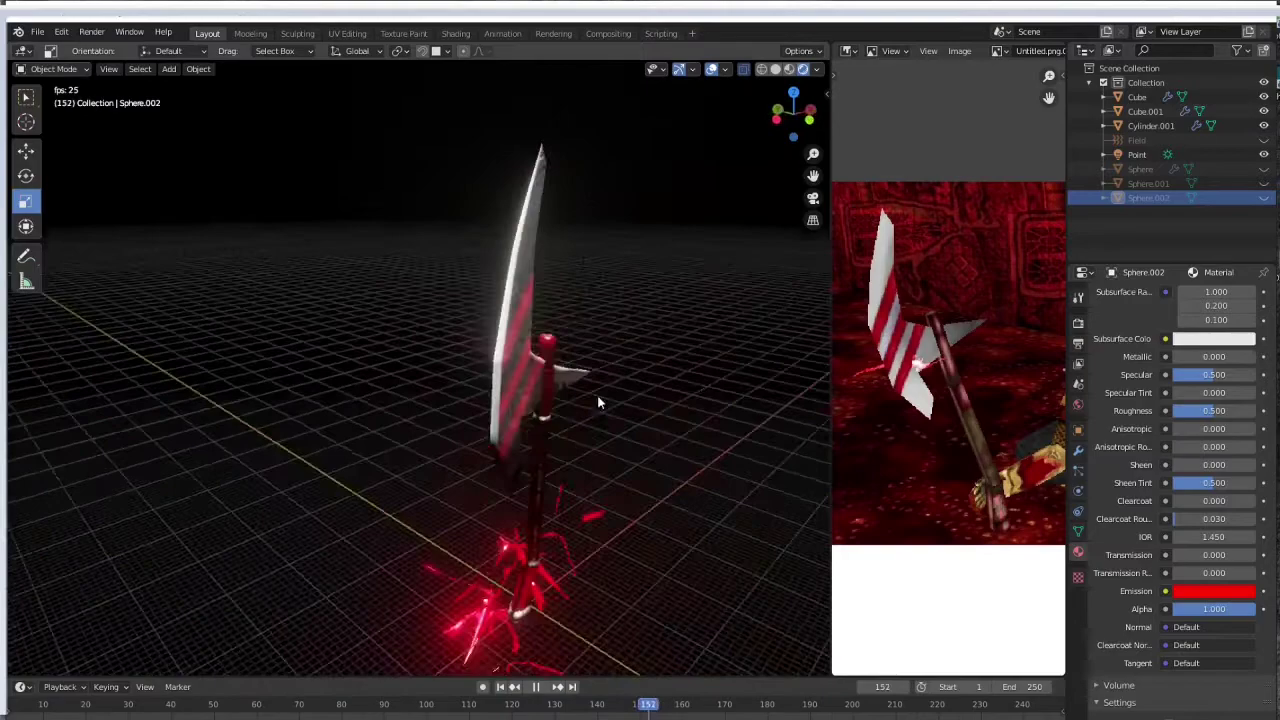
pyautogui.scroll(-5, 516, 373)
pyautogui.moveTo(516, 373); pyautogui.dragTo(575, 430, button='middle')
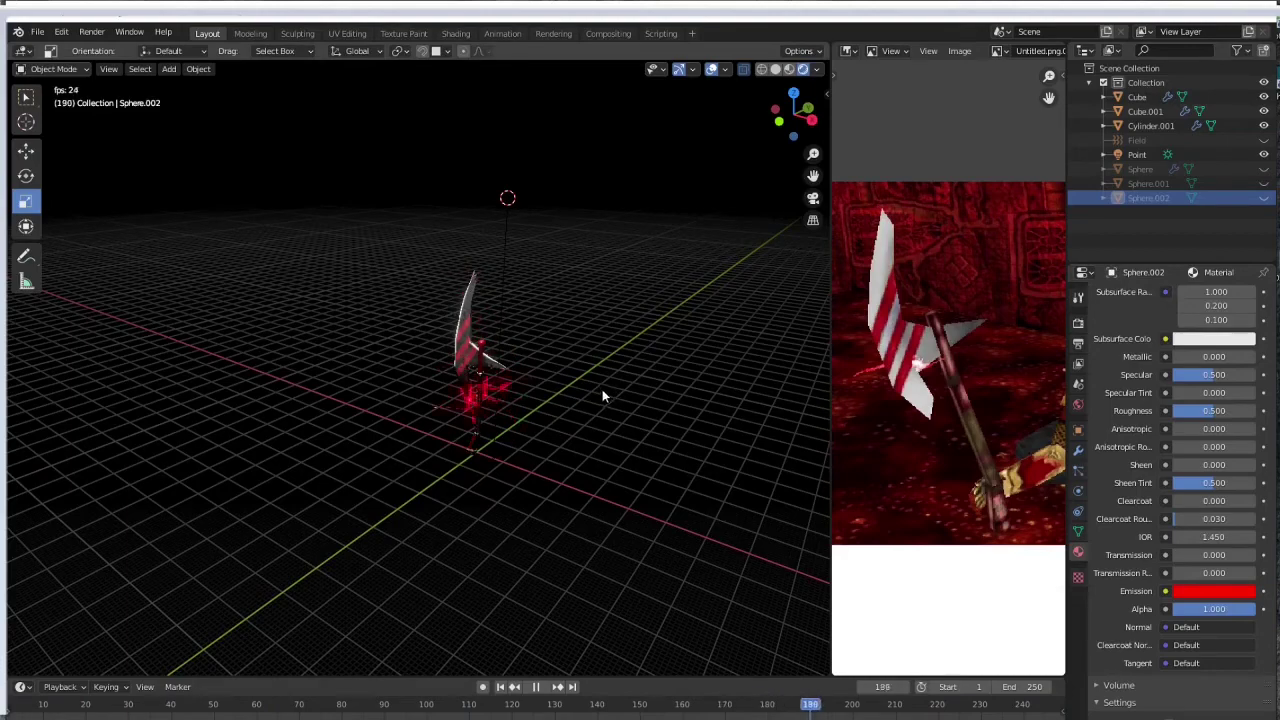
pyautogui.moveTo(589, 381); pyautogui.dragTo(656, 398, button='middle')
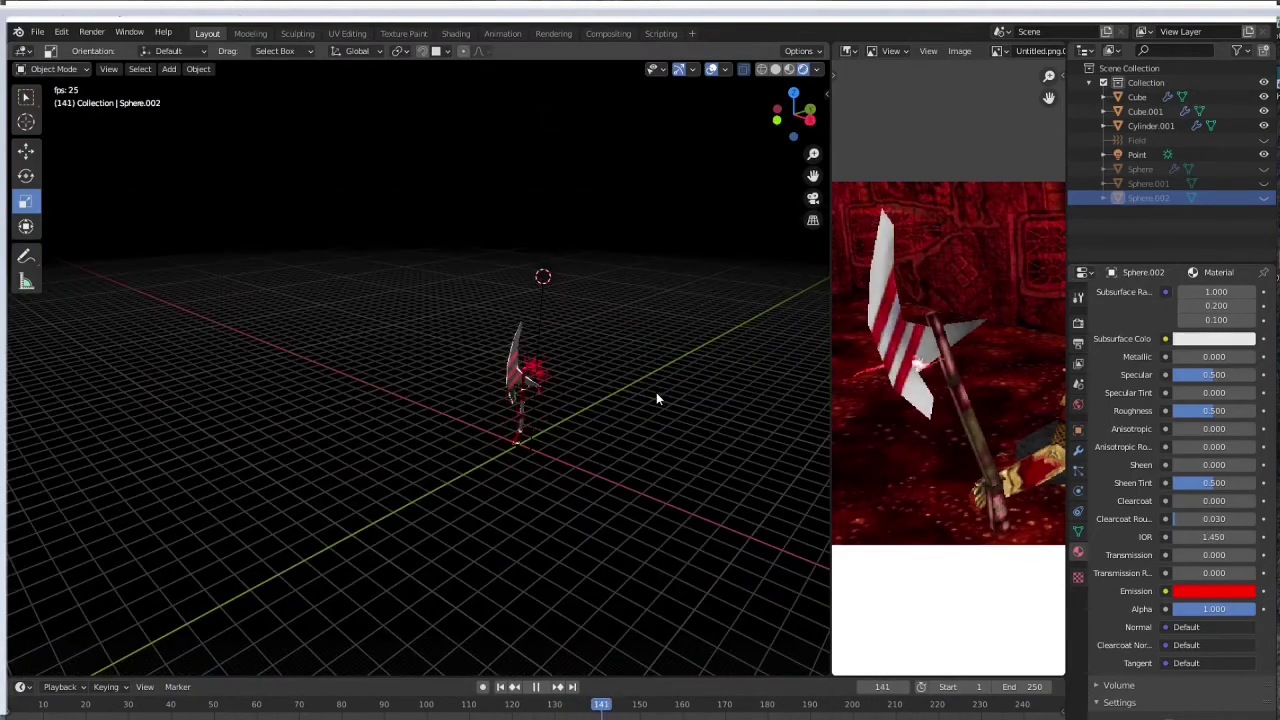
pyautogui.moveTo(417, 380); pyautogui.dragTo(446, 364, button='middle')
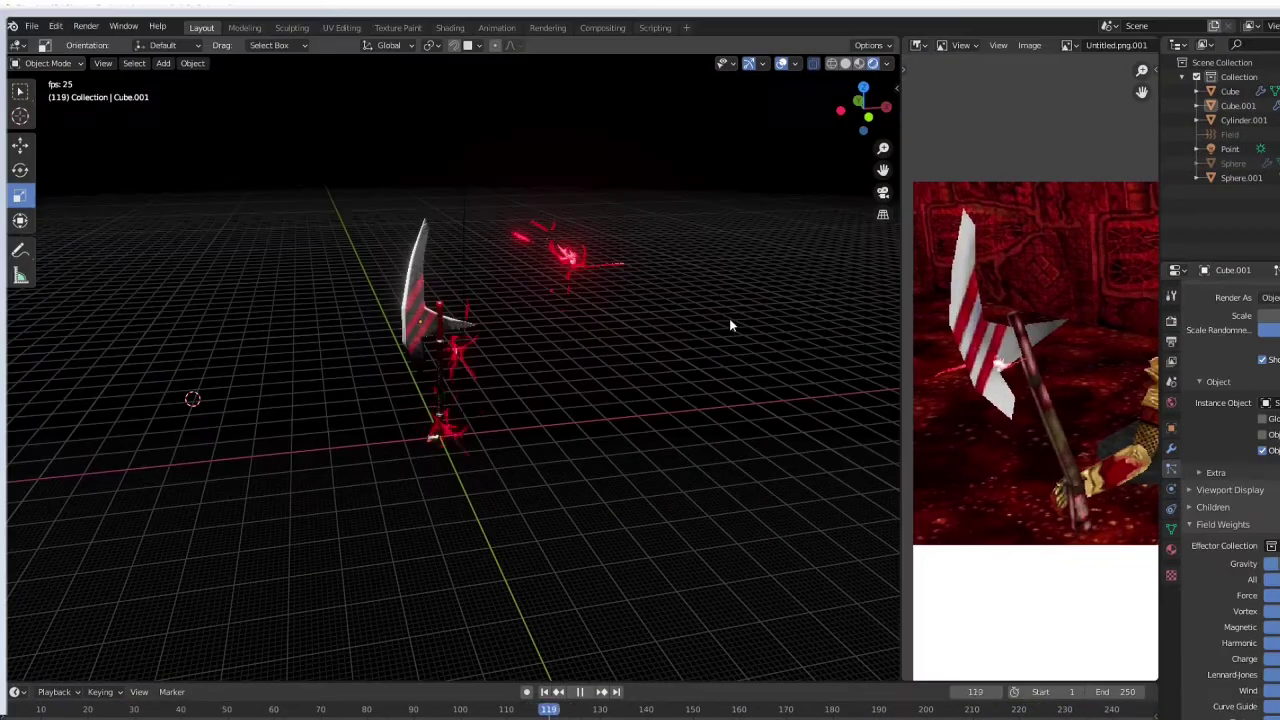
pyautogui.moveTo(652, 427); pyautogui.dragTo(637, 440, button='middle')
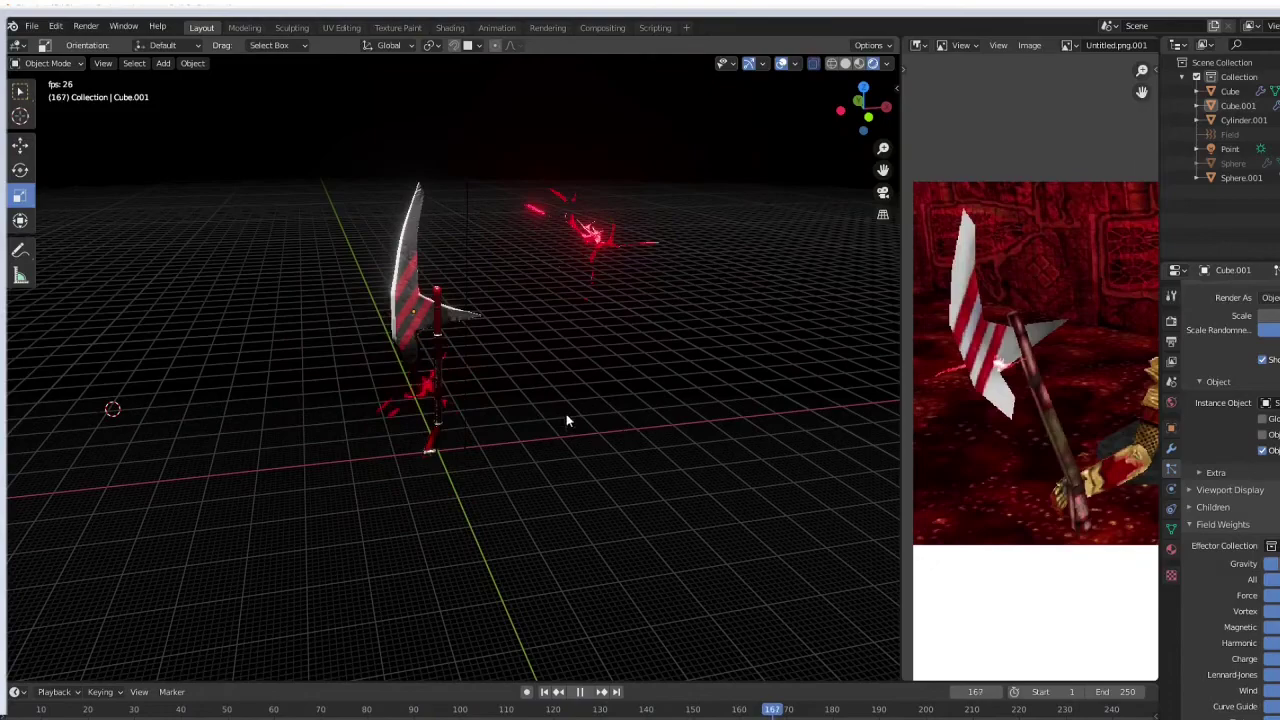
pyautogui.moveTo(566, 421); pyautogui.dragTo(598, 381, button='middle')
pyautogui.moveTo(487, 368); pyautogui.dragTo(440, 406, button='middle')
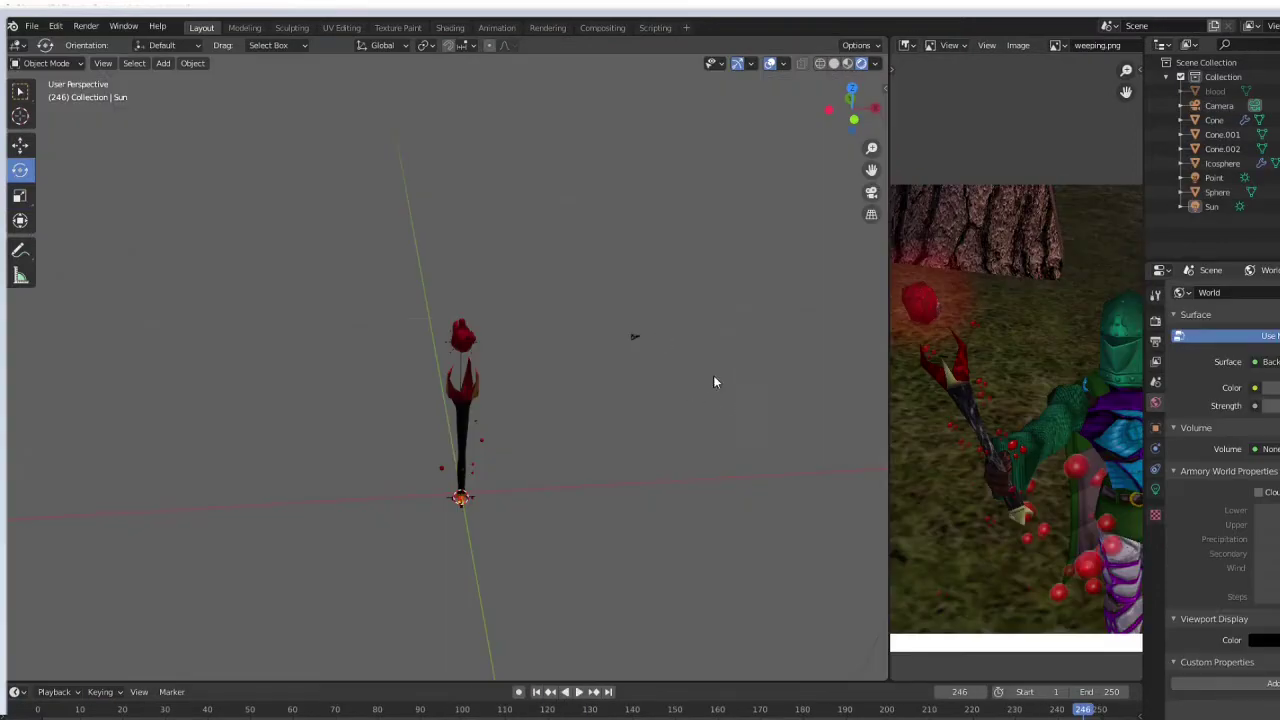
# Orbit around the staff and change its viewport shading to show the red droplet particles.
pyautogui.moveTo(713, 381); pyautogui.dragTo(652, 362, button='middle')
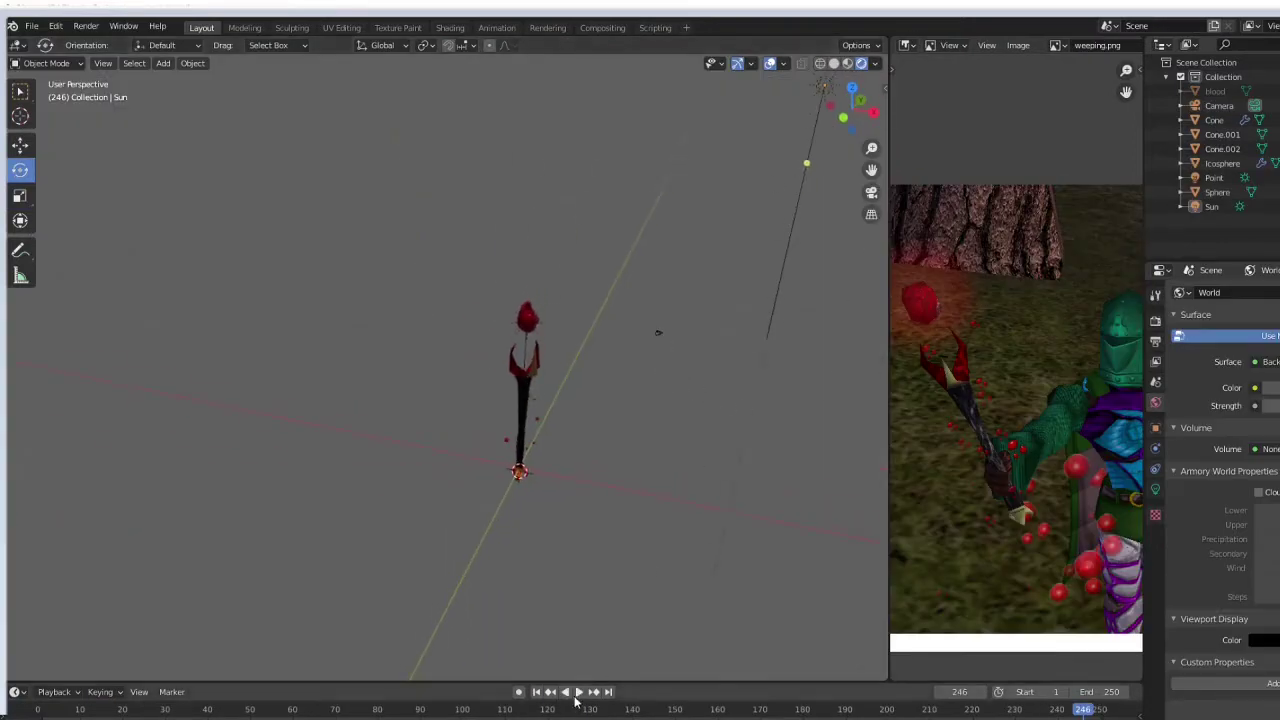
pyautogui.moveTo(480, 460)
pyautogui.mouseDown(button='middle')
pyautogui.moveTo(531, 443)
pyautogui.moveTo(316, 465)
pyautogui.moveTo(245, 395)
pyautogui.moveTo(634, 414)
pyautogui.moveTo(751, 400)
pyautogui.mouseUp(button='middle')
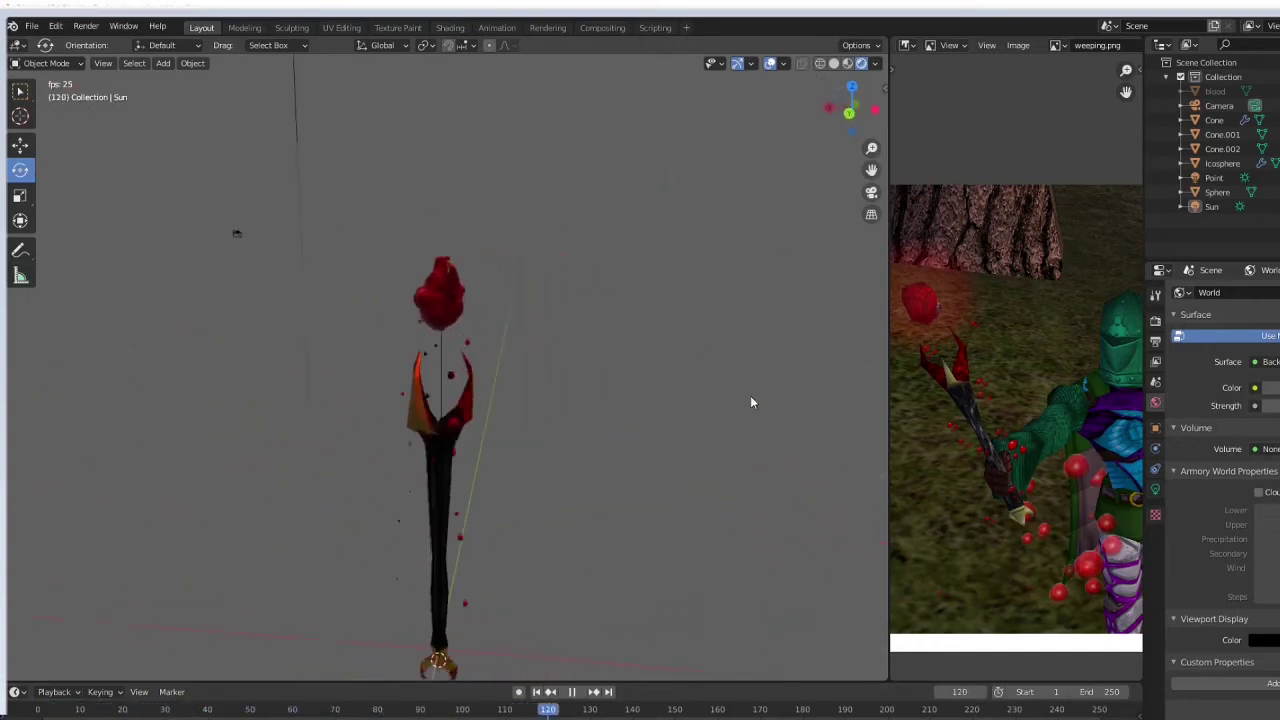
pyautogui.click(849, 63)
pyautogui.moveTo(451, 270)
pyautogui.mouseDown(button='middle')
pyautogui.moveTo(626, 269)
pyautogui.moveTo(519, 421)
pyautogui.mouseUp(button='middle')
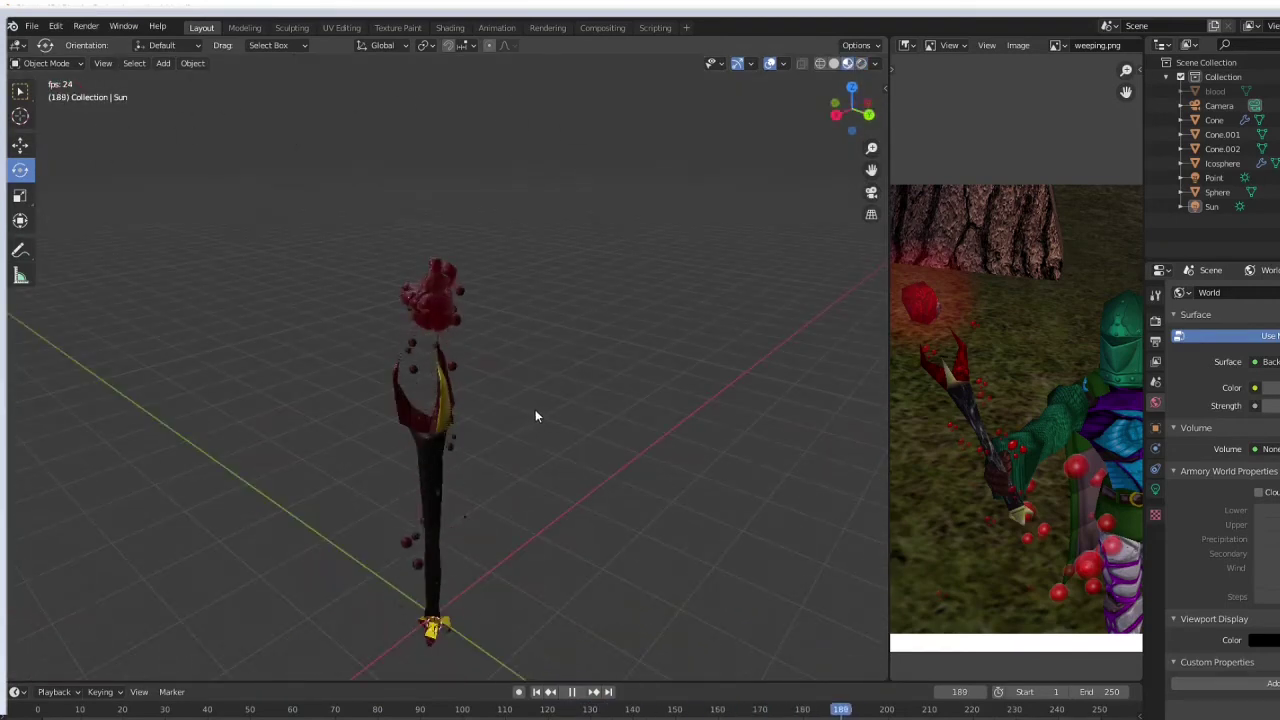